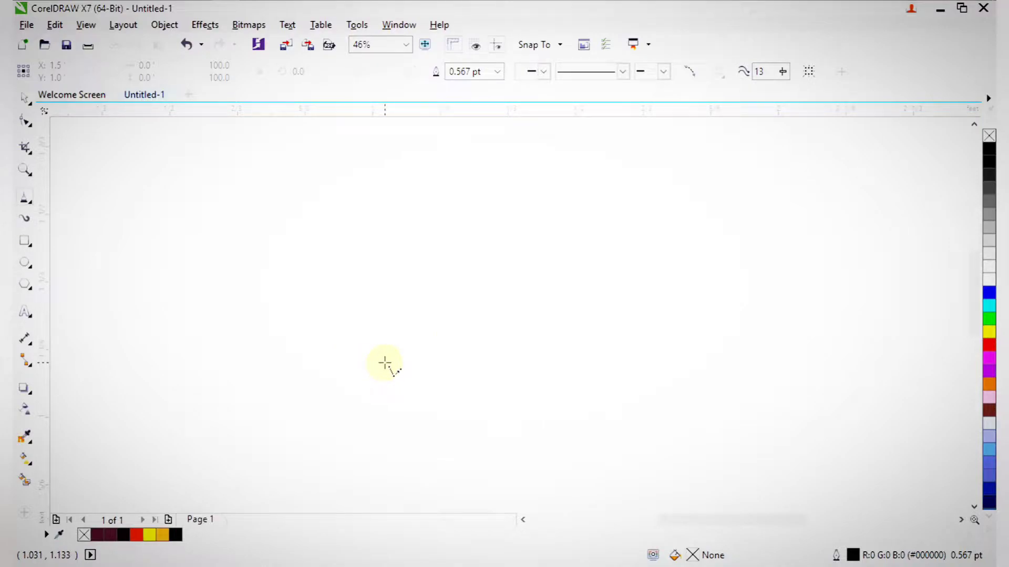
Start a Polyline outline on the blank page with a slanted line up from the lower-left tip and a vertical left side
scroll(465, 317, down, 2)
drag(395, 165, 632, 455)
drag(389, 156, 736, 502)
drag(383, 180, 671, 456)
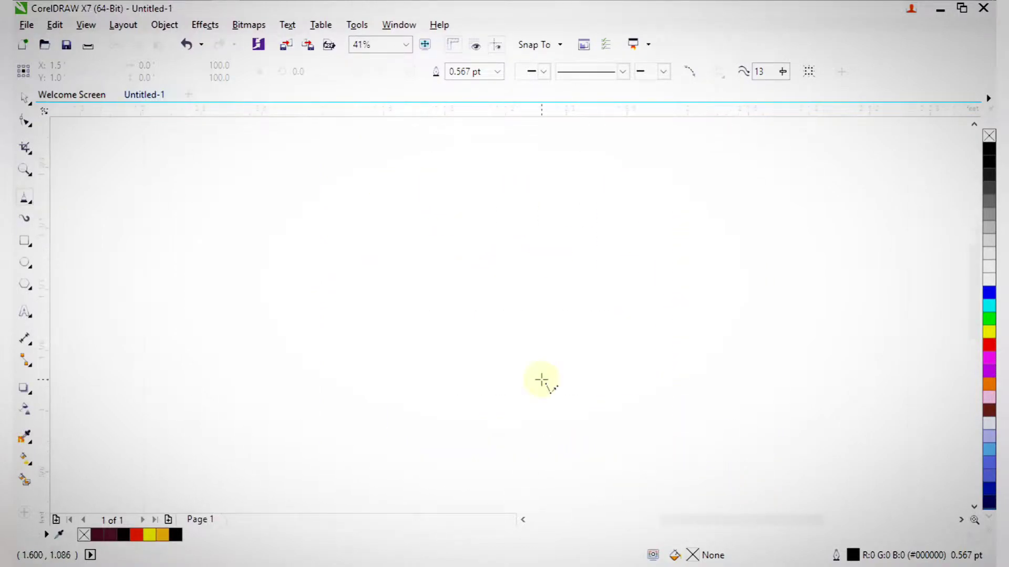
drag(288, 166, 725, 478)
mouse_move(268, 205)
mouse_down()
mouse_move(362, 257)
mouse_move(375, 341)
mouse_up()
click(429, 398)
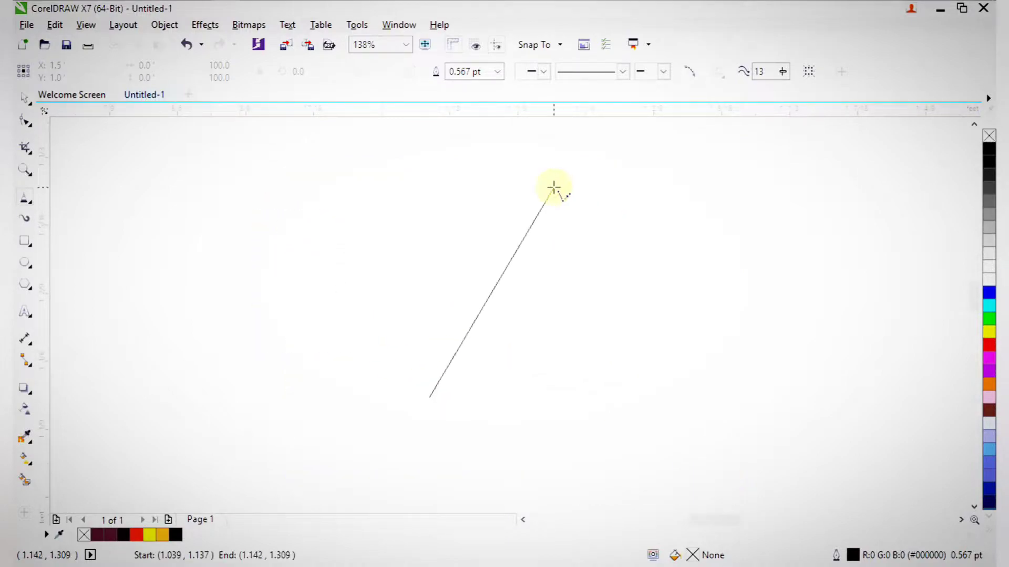
scroll(584, 207, down, 5)
key(F2)
drag(552, 146, 636, 222)
click(445, 246)
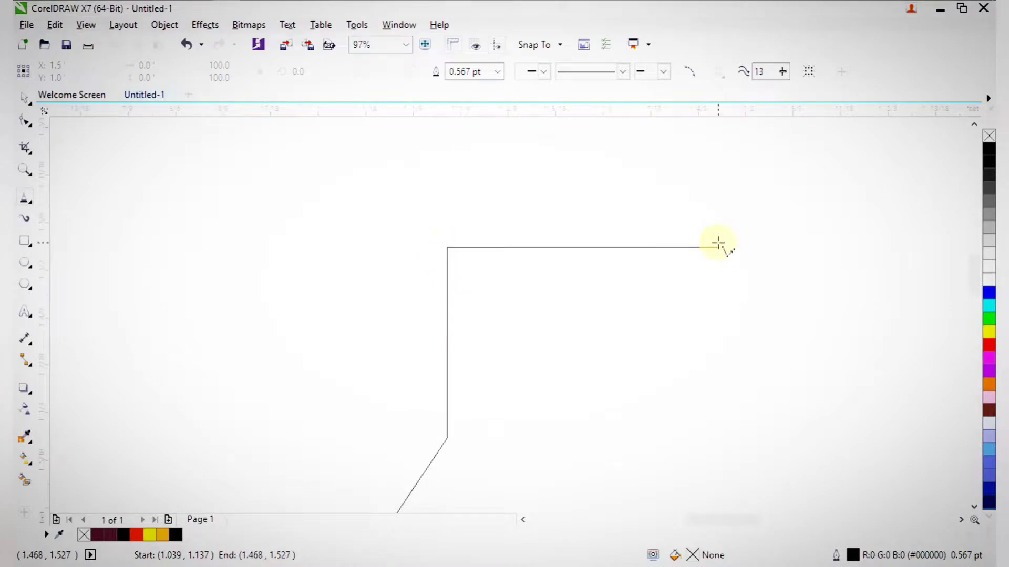
Continue the outline along the top, over a central peak about 0.3 ft wide, and down the right side to an outward-slanted tip
click(627, 247)
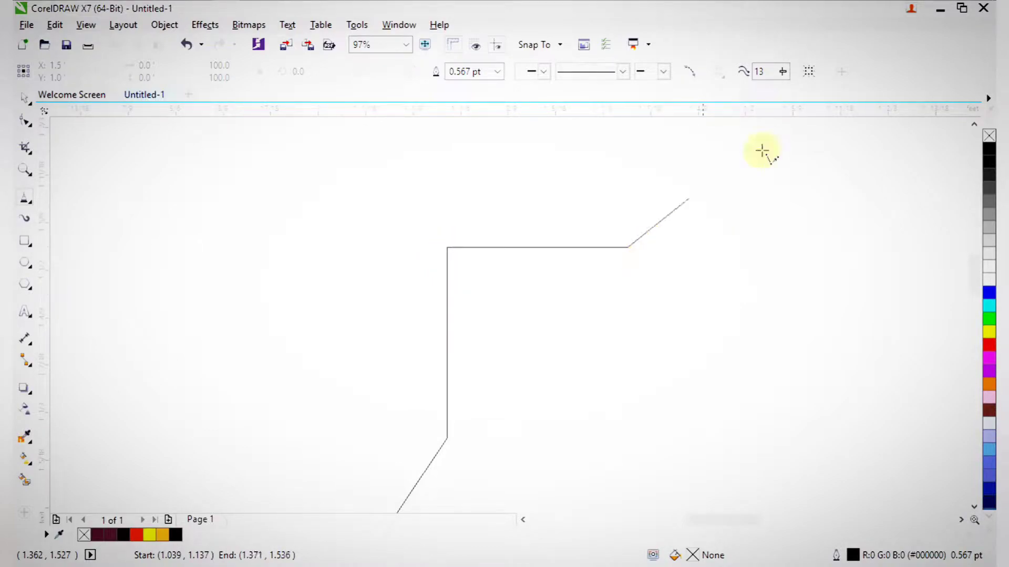
click(759, 121)
click(885, 249)
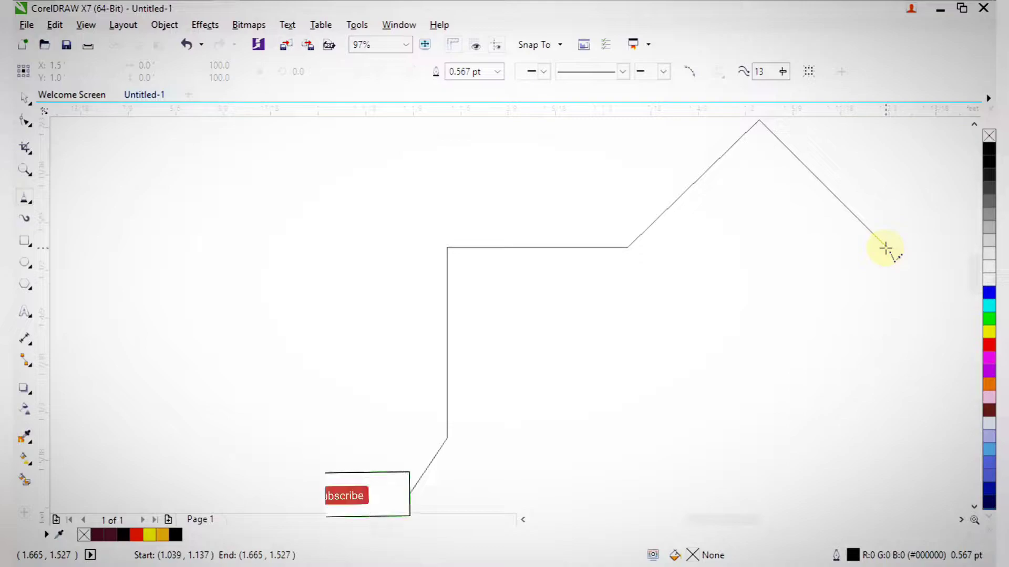
scroll(888, 248, down, 3)
scroll(650, 242, up, 3)
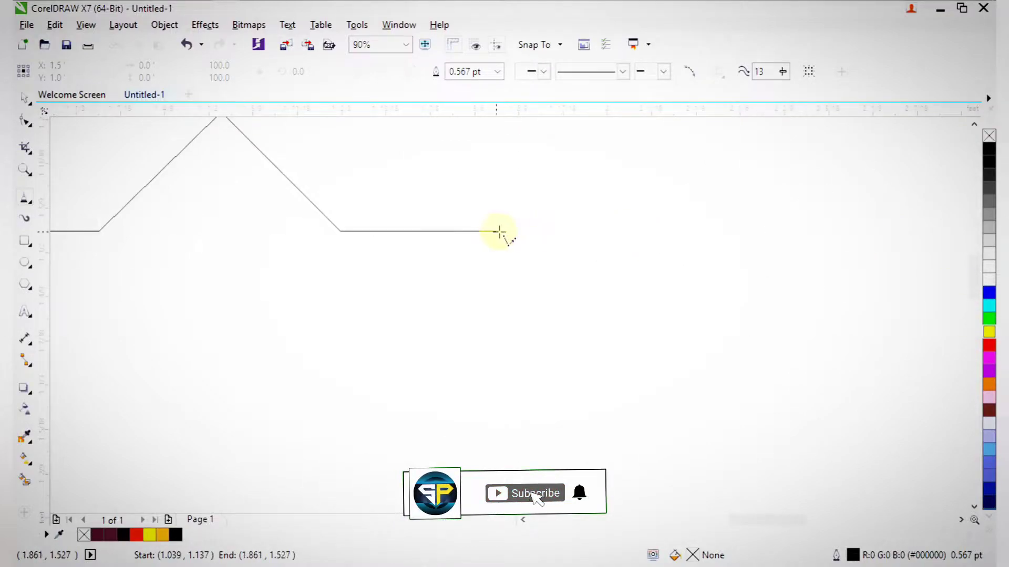
click(517, 232)
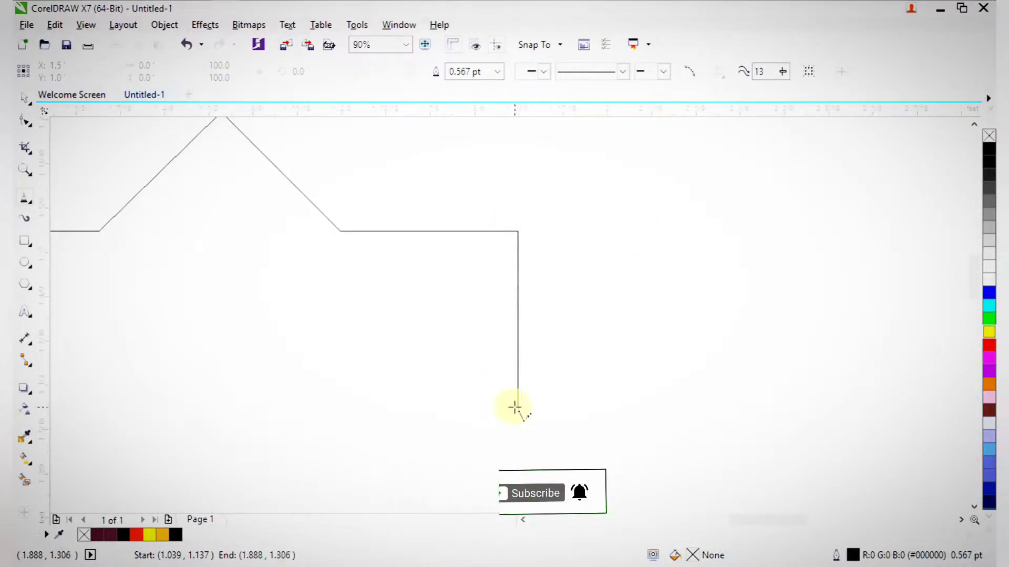
scroll(515, 415, down, 3)
drag(561, 467, 561, 467)
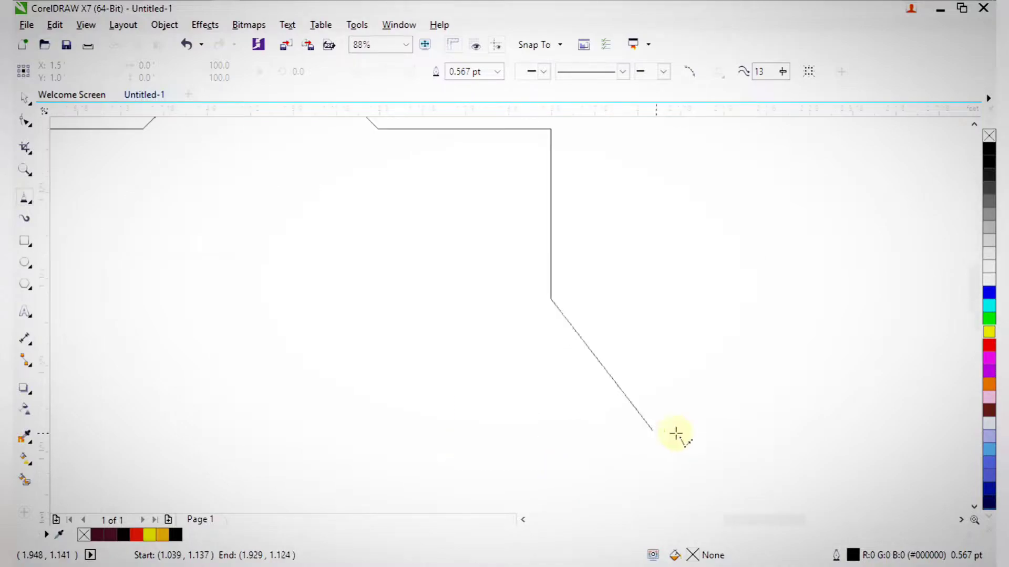
click(636, 434)
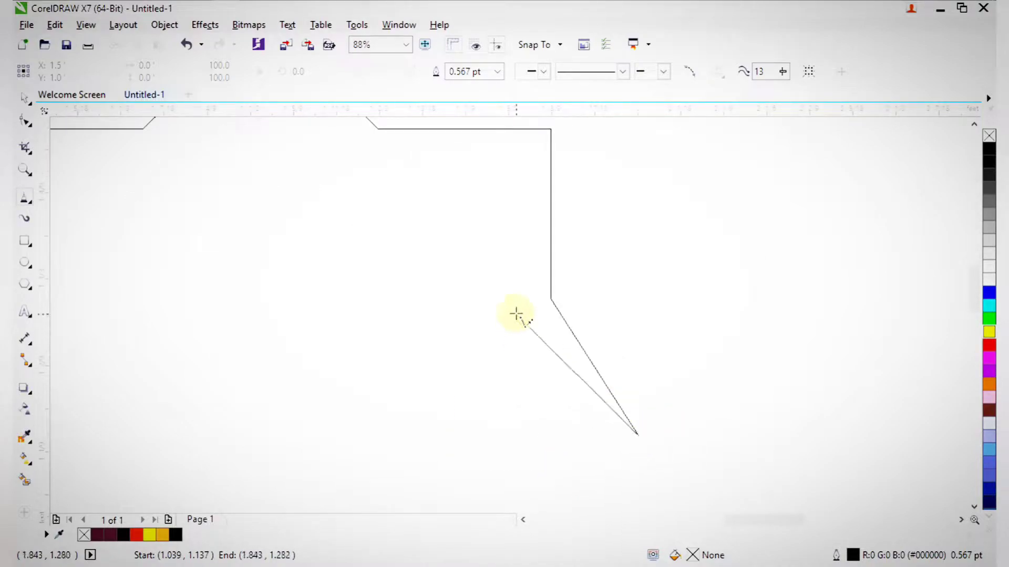
Trace a parallel inner edge back to the starting tip, closing the upper frame at about 0.96 ft wide and 0.54 ft high
scroll(518, 312, down, 3)
drag(500, 288, 576, 394)
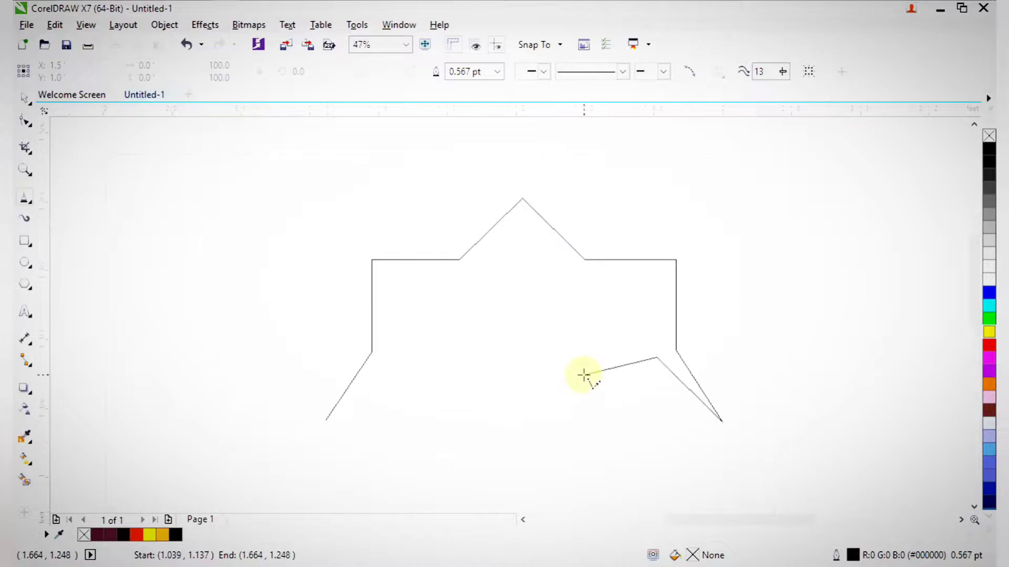
click(658, 277)
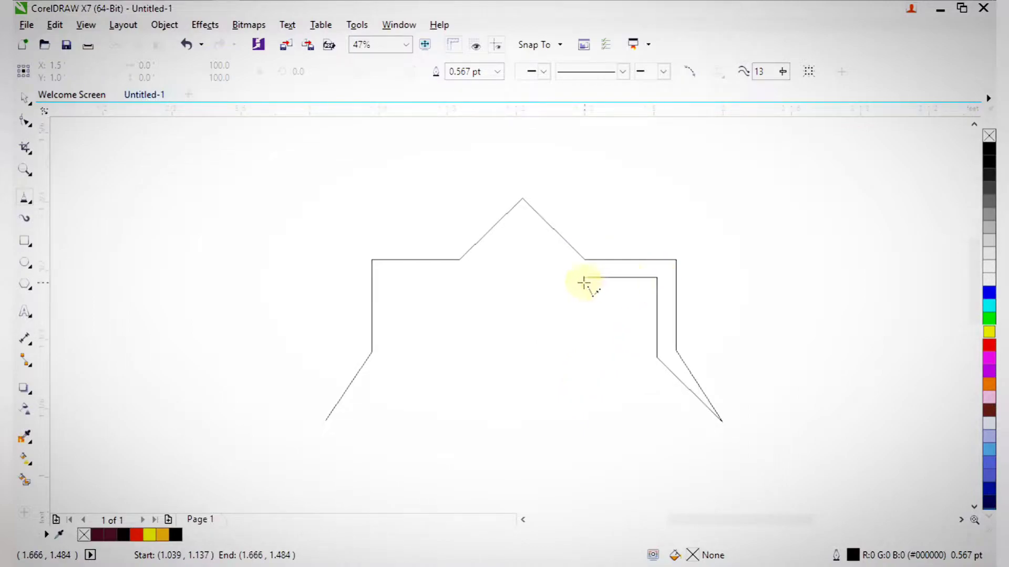
click(576, 277)
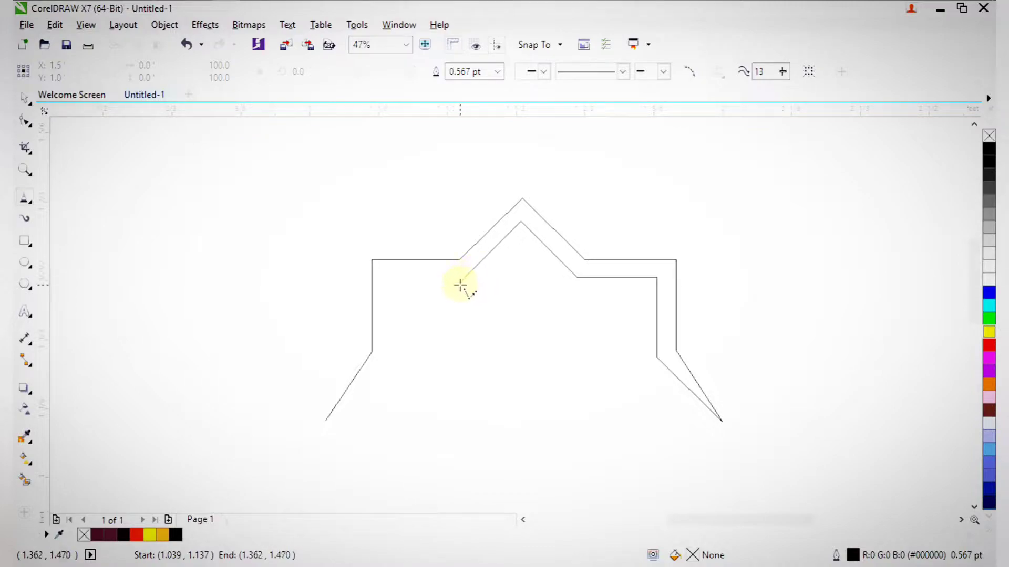
click(460, 283)
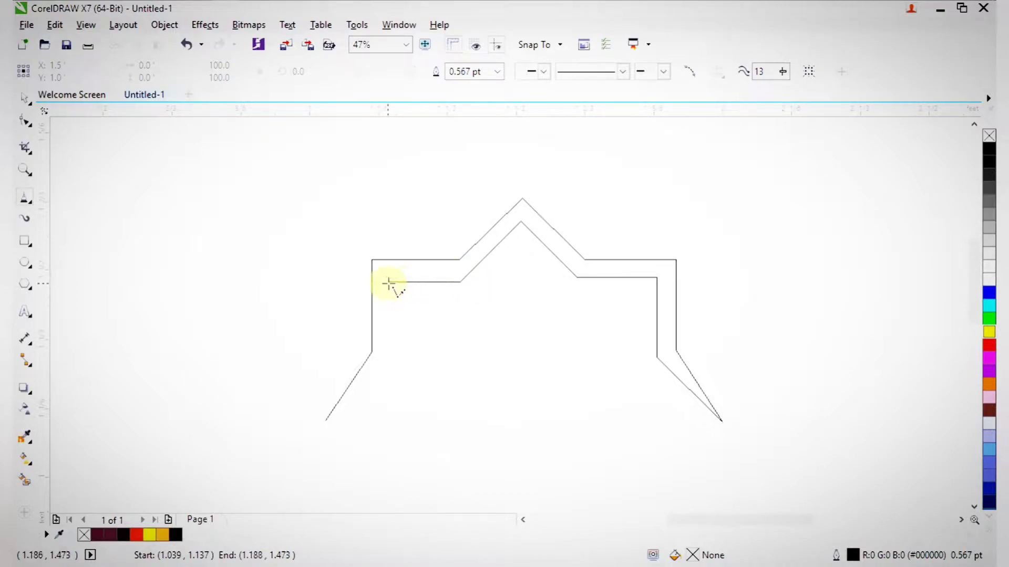
click(389, 283)
click(389, 359)
click(326, 420)
Start a second outline below the upper frame with a short slanted end, a vertical drop, a horizontal ledge and a diagonal to the central V point
scroll(476, 332, down, 2)
key(F2)
drag(376, 241, 657, 499)
key(space)
key(F2)
drag(342, 191, 566, 425)
key(F2)
drag(236, 238, 700, 494)
key(F2)
drag(337, 243, 726, 449)
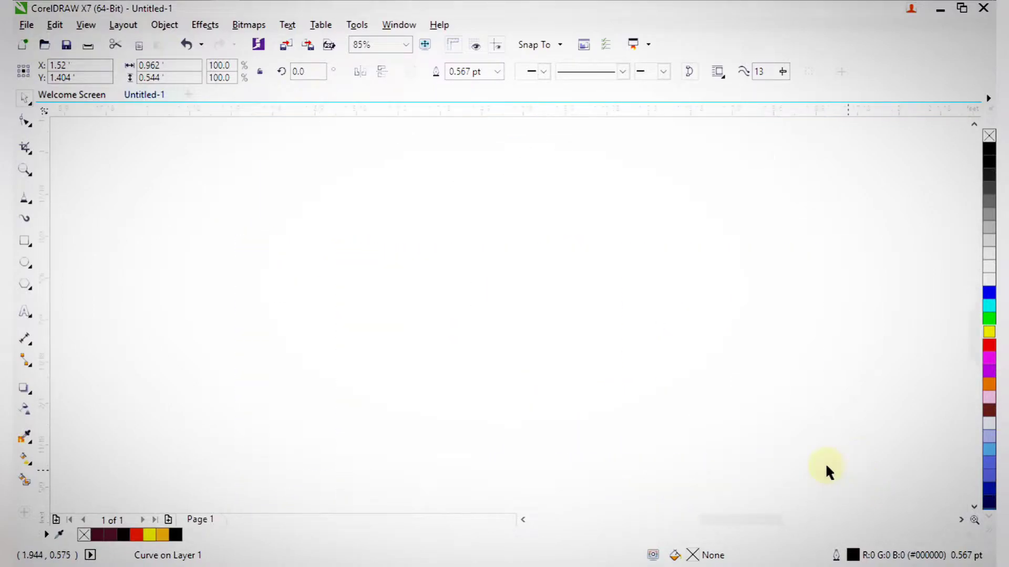
click(258, 213)
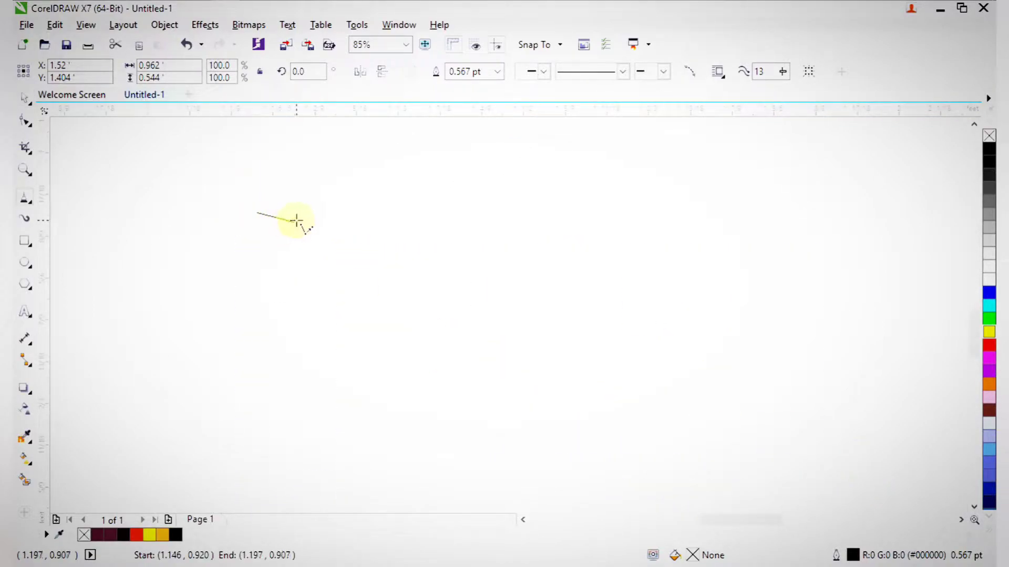
click(296, 283)
click(436, 282)
click(535, 382)
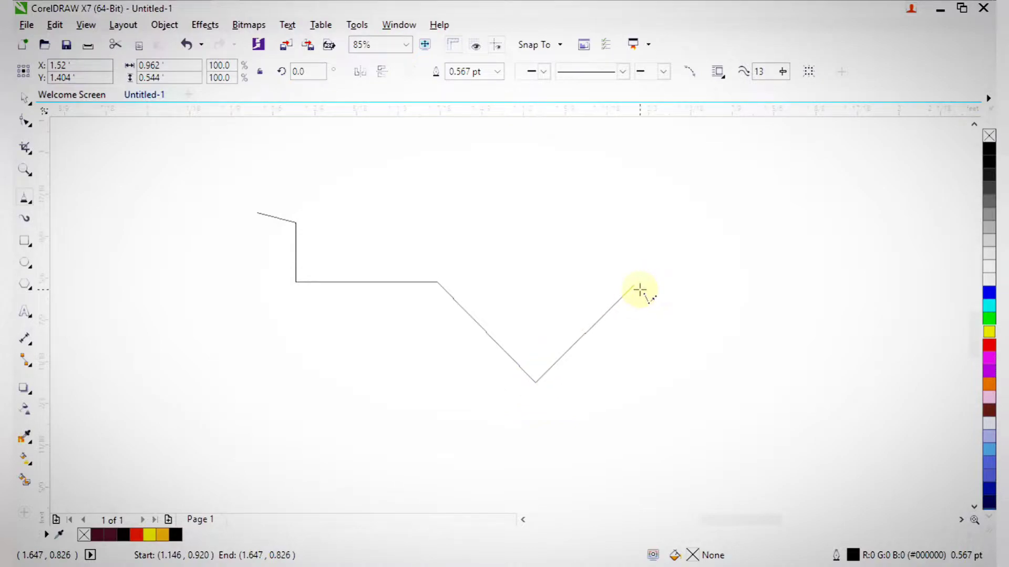
Continue the lower outline up from the V point along the right ledge, up to its slanted end and down the outer right side
click(634, 285)
click(783, 284)
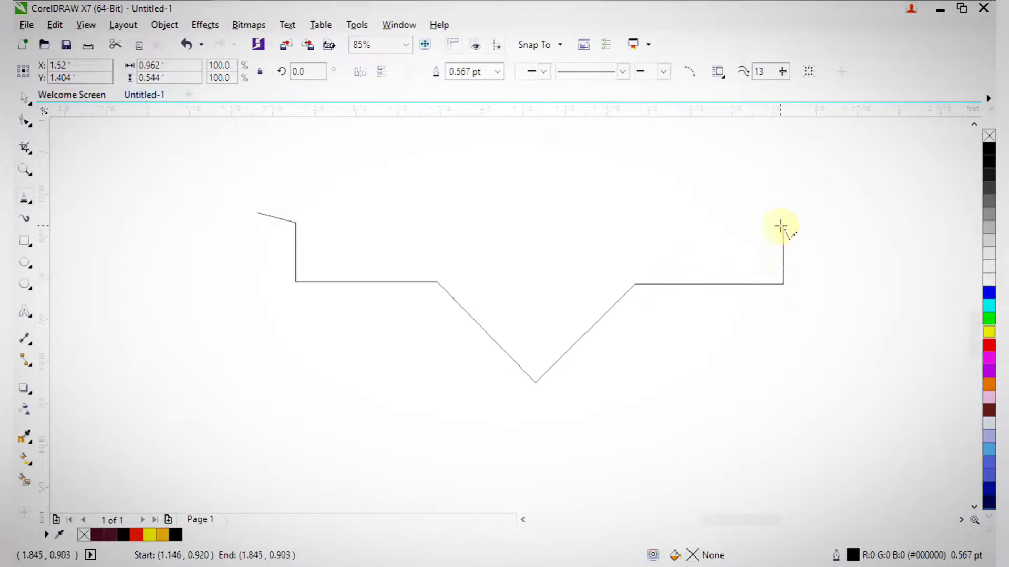
click(782, 218)
click(810, 212)
click(811, 314)
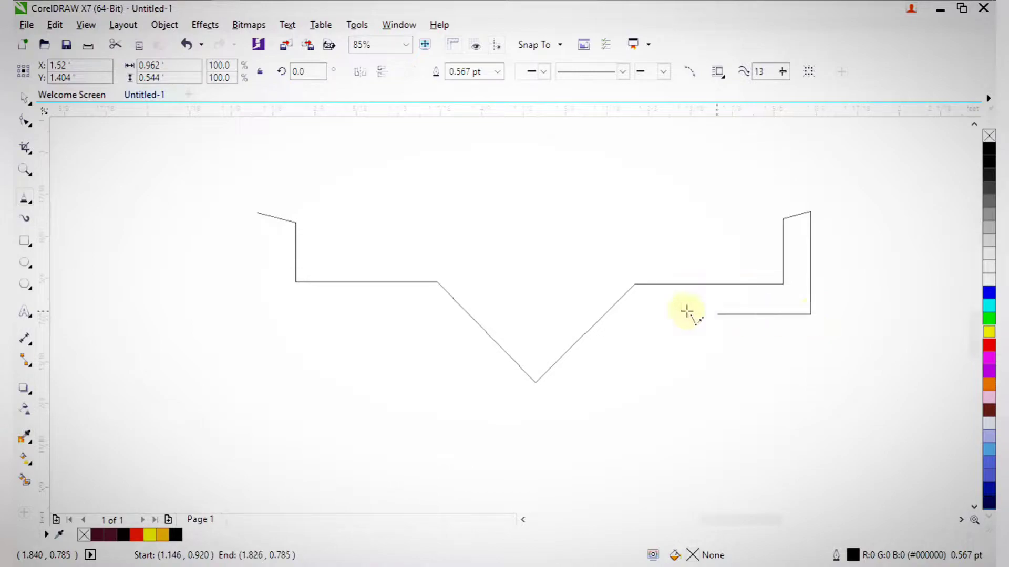
Trace the outer V-shaped edge back to the start, closing the lower frame at about 0.74 ft wide and 0.29 ft high
click(650, 314)
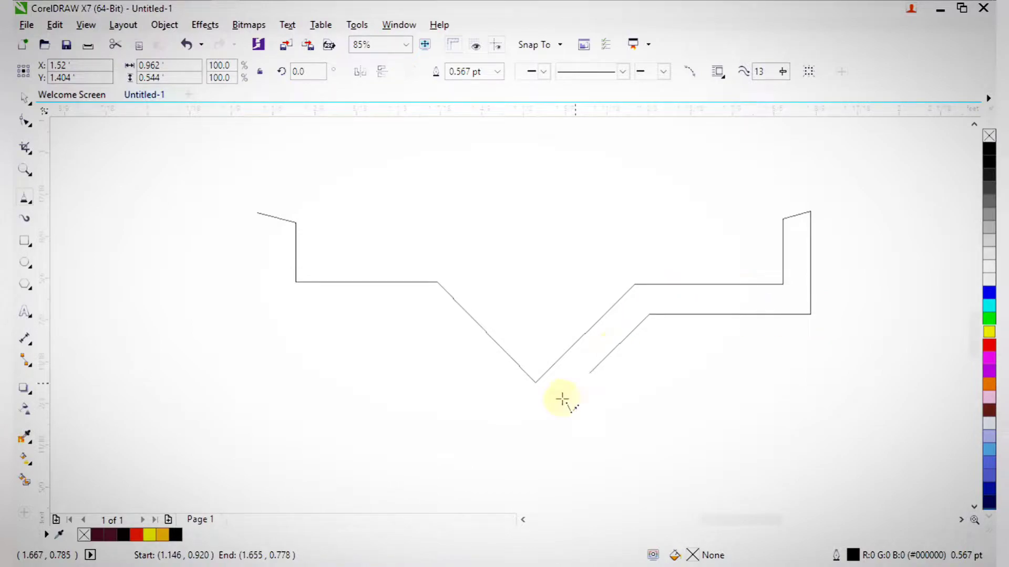
click(536, 426)
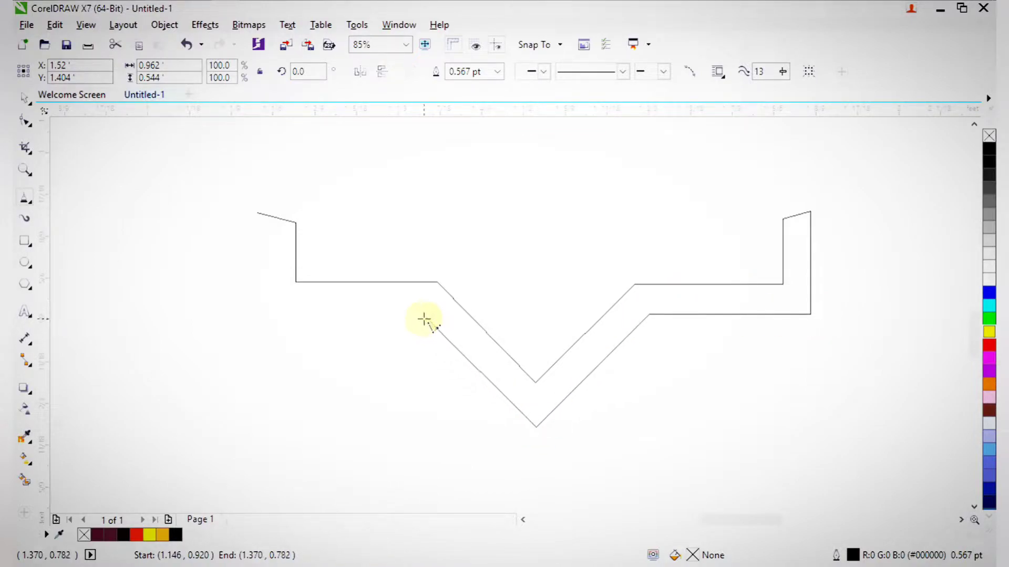
click(422, 314)
click(258, 313)
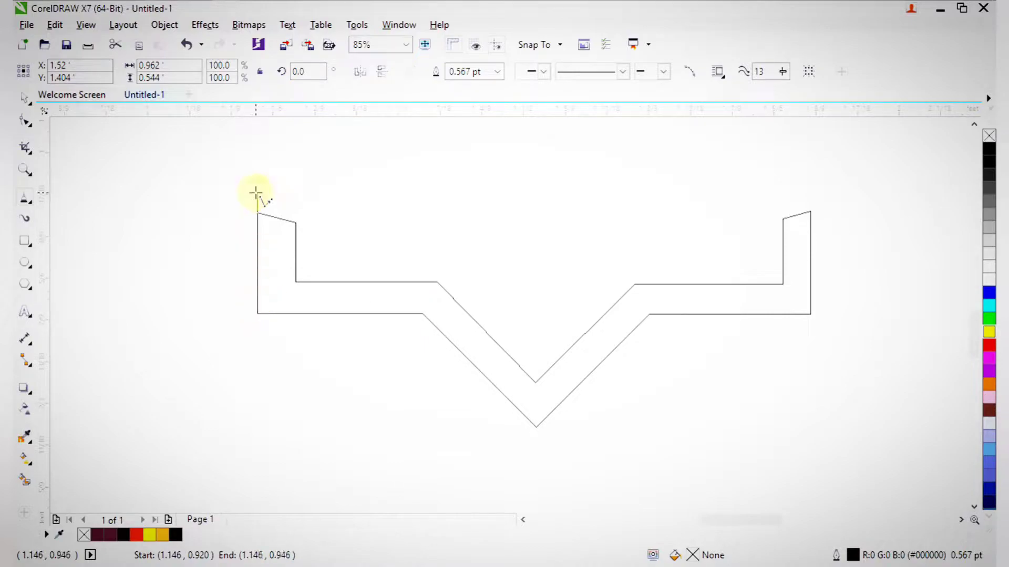
click(257, 212)
Start an open-book outline between the two frames with the left page's sloping top edge and a narrow V notch at the centre
scroll(436, 253, down, 5)
key(F2)
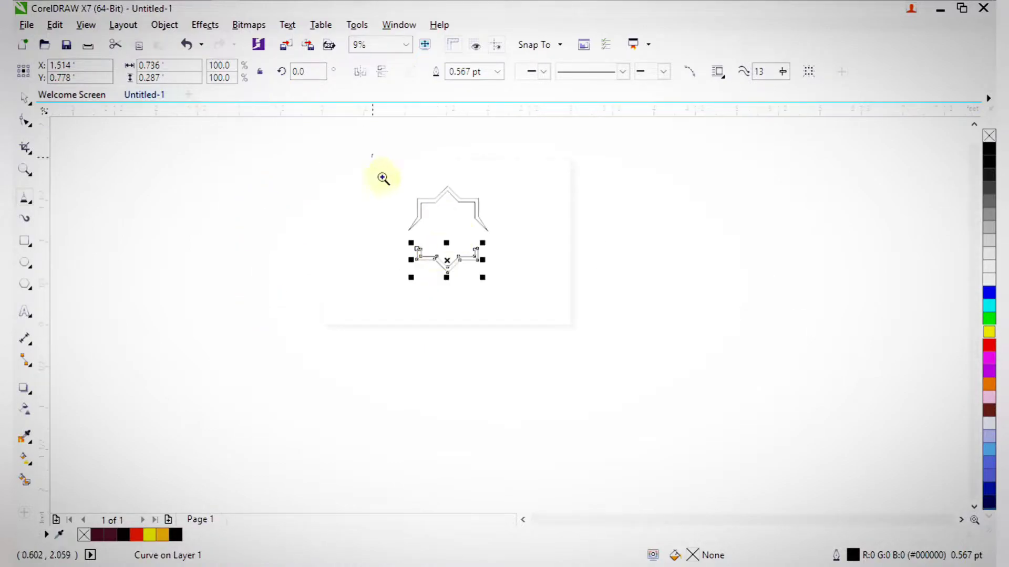
drag(371, 155, 494, 315)
key(F2)
drag(393, 206, 659, 420)
drag(332, 185, 765, 439)
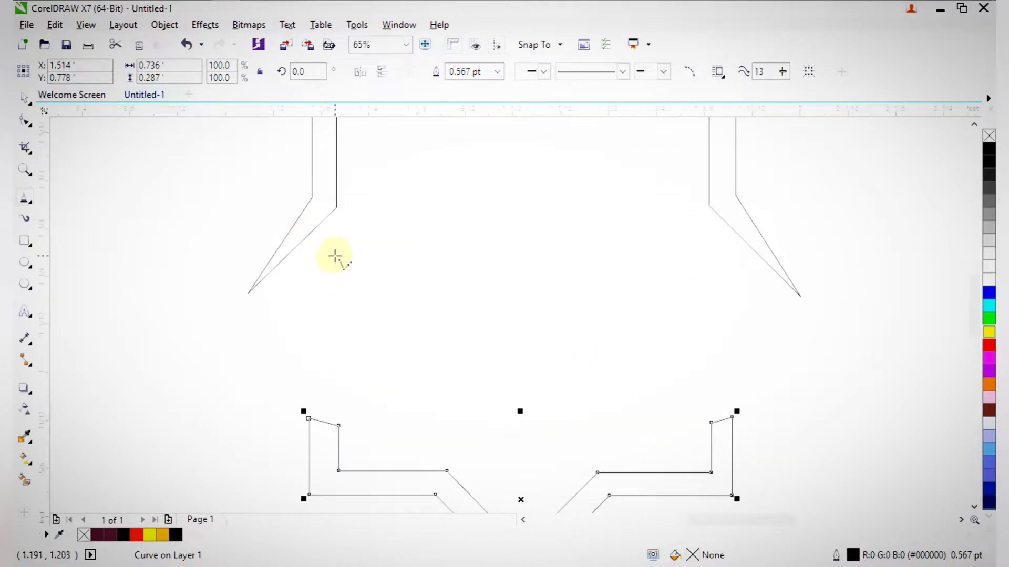
click(329, 247)
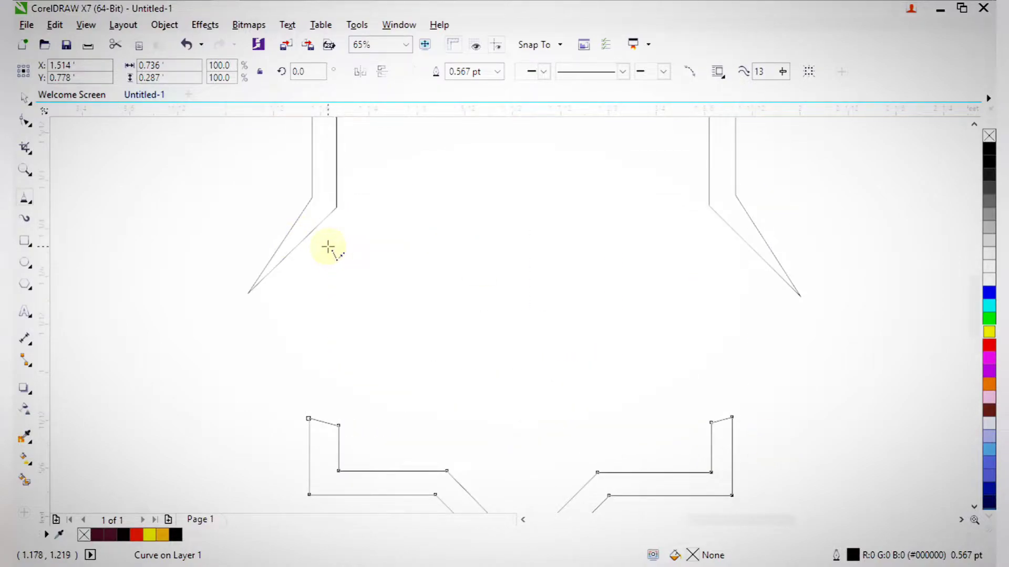
click(518, 318)
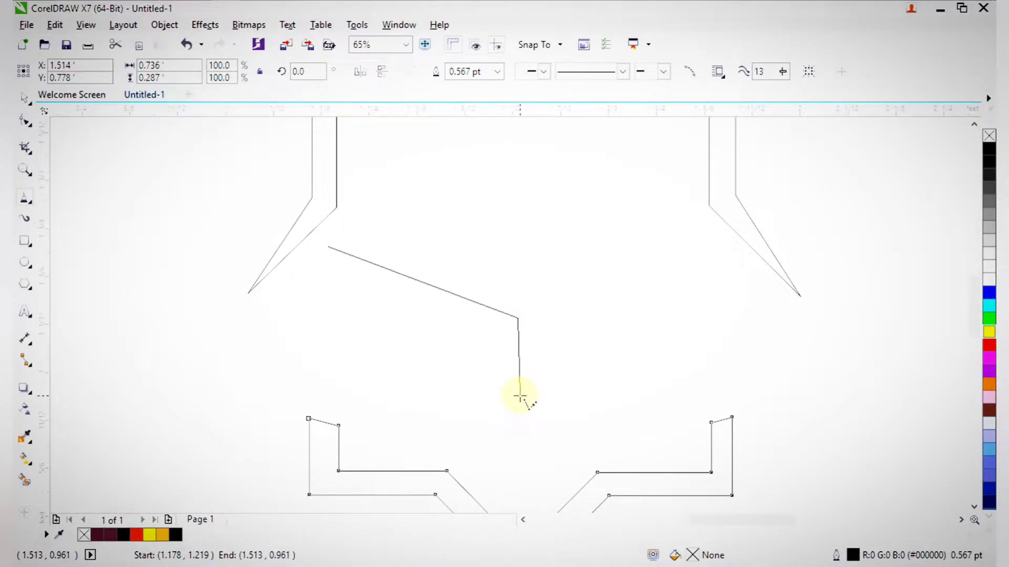
click(524, 393)
click(529, 313)
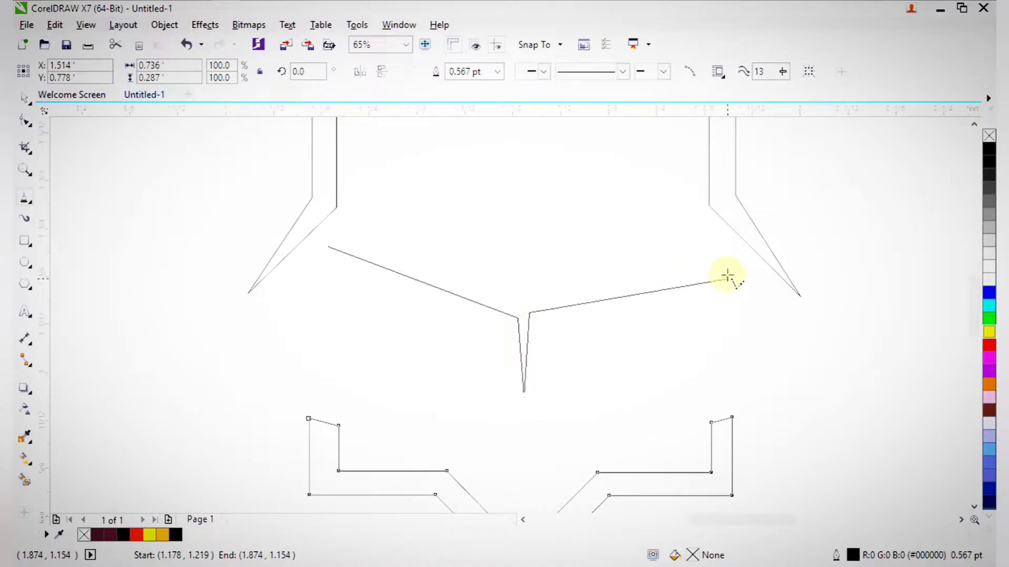
Close the book outline around the right page, bottom point and left page, about 0.87 ft wide and 0.34 ft high
click(707, 262)
click(770, 334)
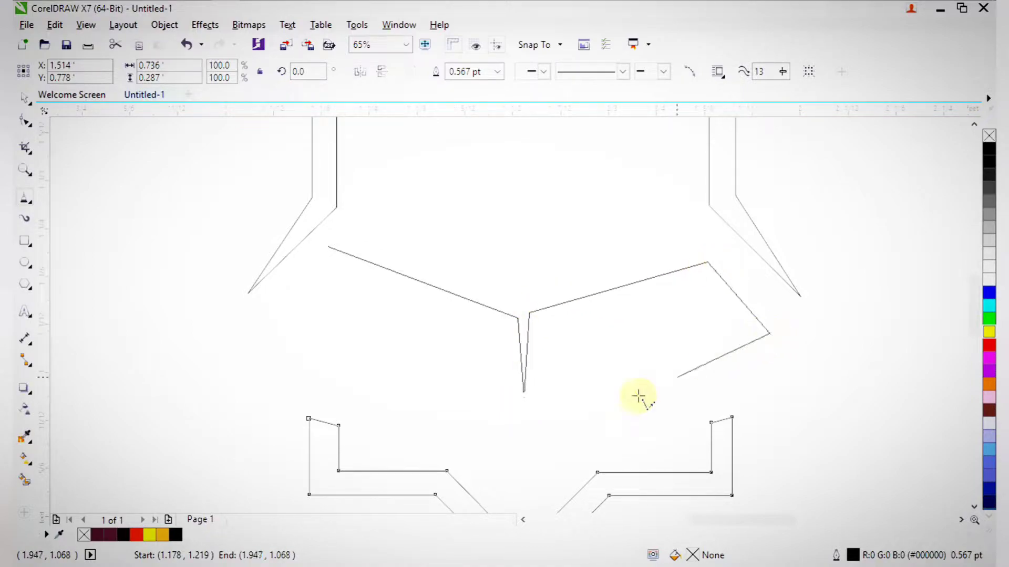
click(522, 443)
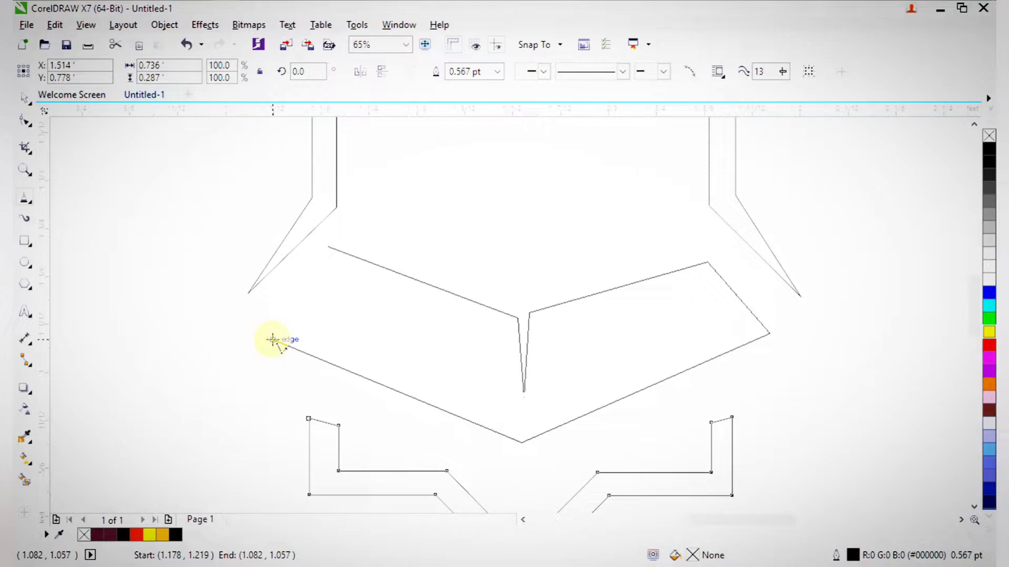
click(267, 338)
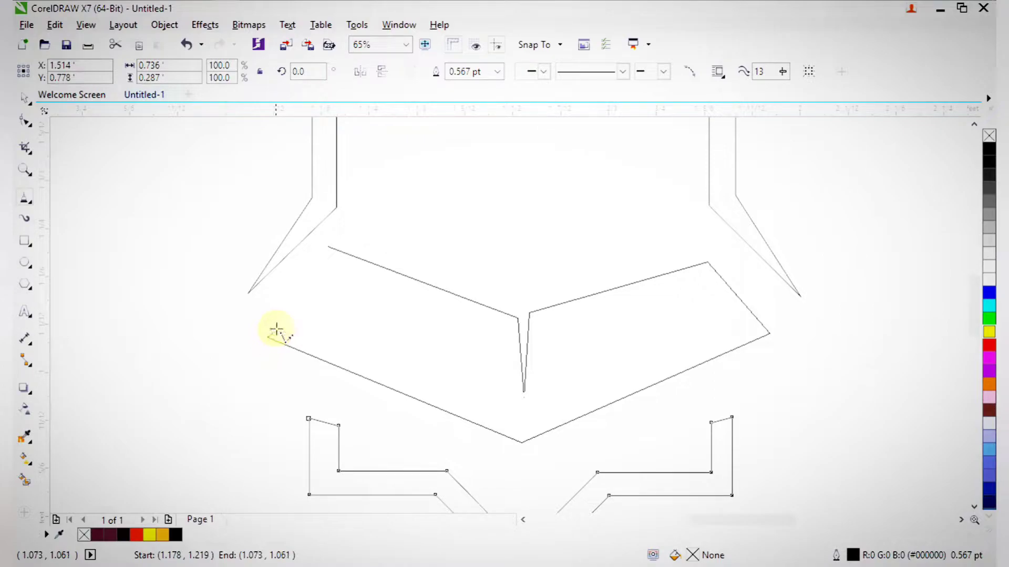
click(337, 261)
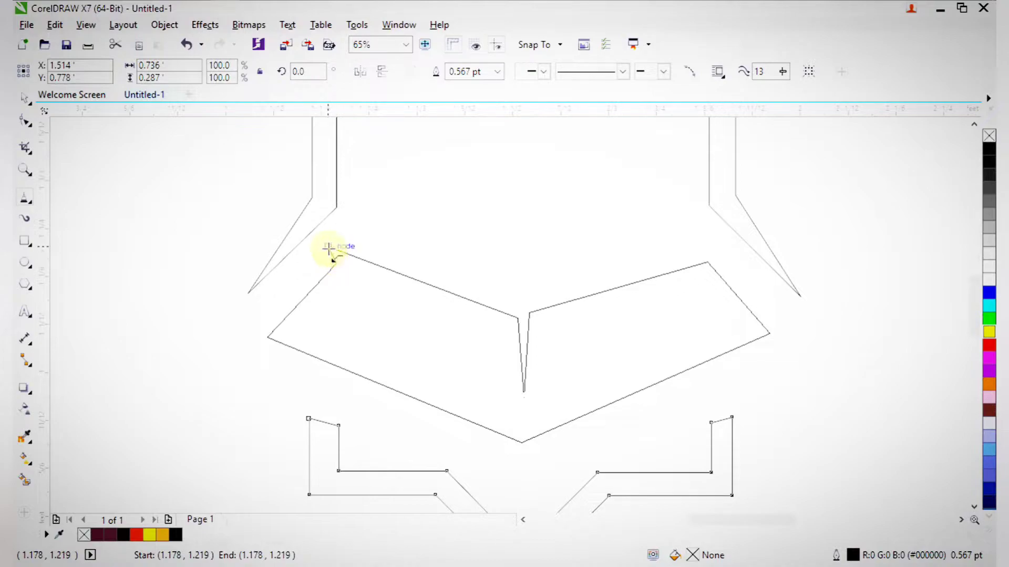
click(328, 246)
Move the book outline's start node onto the neighbouring node to clean up the left page's upper corner
key(F2)
drag(302, 230, 388, 304)
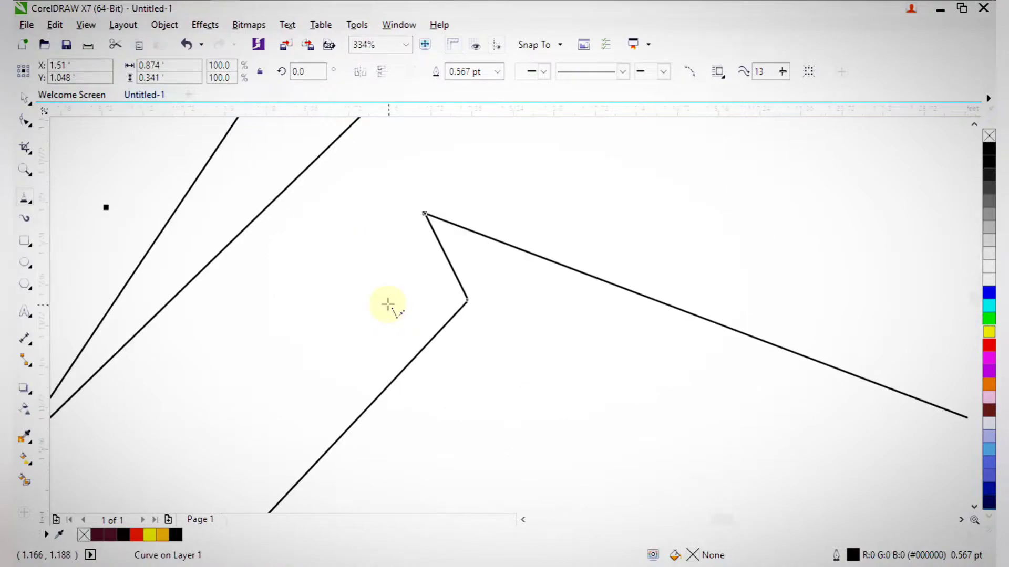
click(24, 121)
drag(424, 213, 467, 300)
scroll(485, 279, down, 4)
key(space)
Select all nodes of the book outline and convert its straight segments to curves
key(F2)
drag(422, 229, 782, 451)
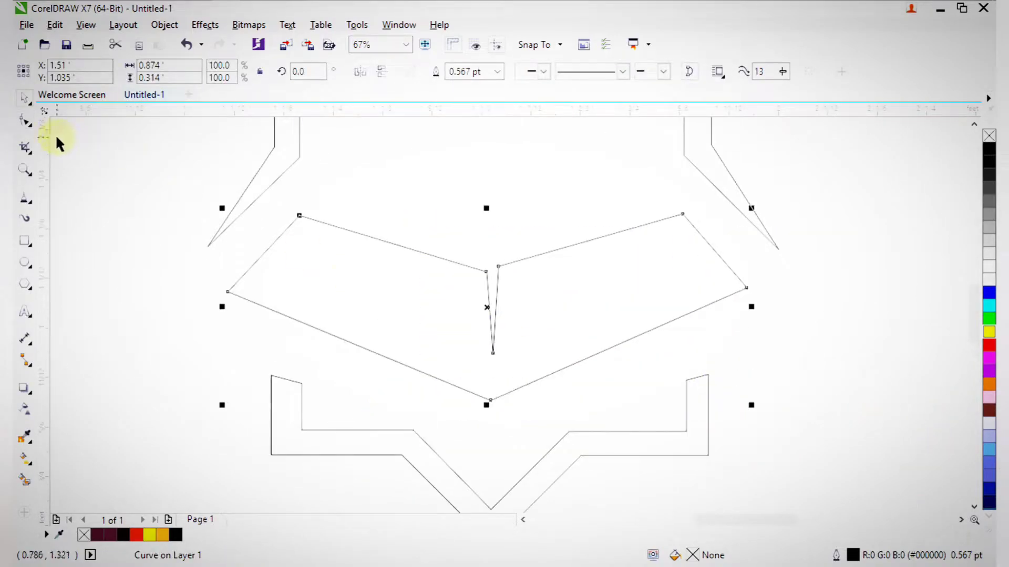
click(25, 126)
drag(97, 140, 278, 242)
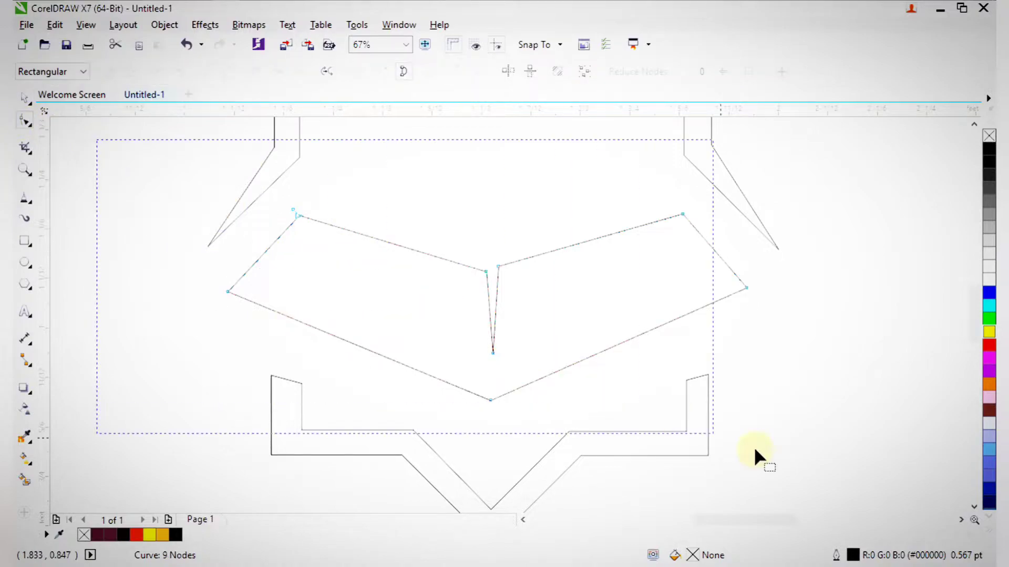
drag(679, 419, 756, 421)
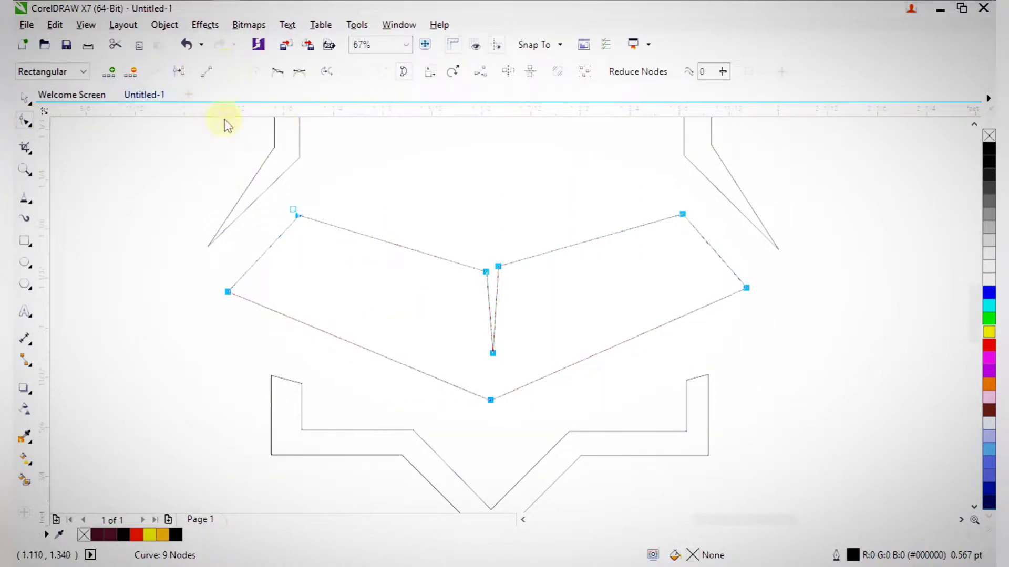
drag(256, 109, 259, 138)
Bend the top edges of the left and right book pages upward into smooth arcs
scroll(569, 348, up, 3)
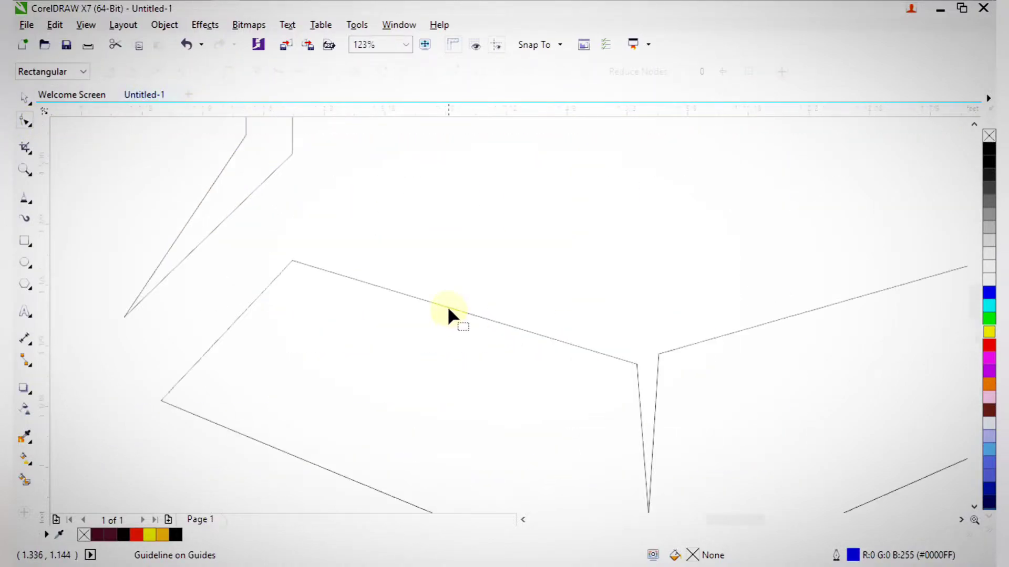
click(449, 304)
drag(444, 308, 451, 267)
scroll(653, 339, down, 1)
key(F2)
drag(564, 231, 882, 413)
drag(581, 308, 568, 286)
Bend the bottom edges of both book pages upward into arcs matching the top edges
scroll(656, 395, down, 4)
scroll(656, 395, up, 4)
drag(616, 336, 594, 311)
scroll(589, 329, down, 2)
key(F2)
drag(371, 289, 522, 385)
drag(525, 309, 534, 285)
key(space)
scroll(554, 285, down, 2)
key(F2)
drag(472, 201, 704, 333)
key(F2)
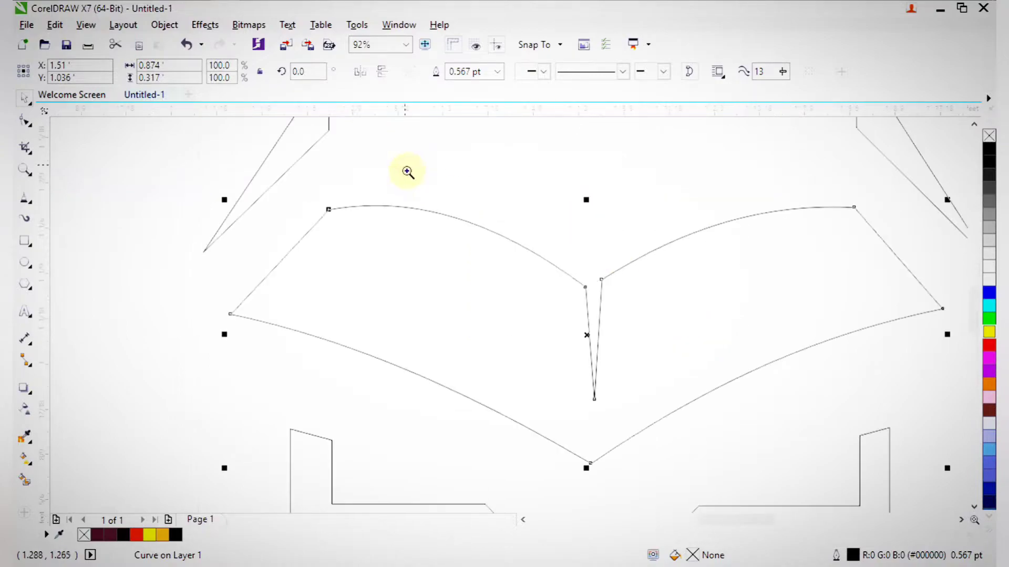
Draw a larger closed straight-edged outline around the book with the Polyline tool, including the narrow notch at the spine
scroll(406, 158, down, 2)
mouse_move(270, 153)
mouse_down()
mouse_move(614, 270)
mouse_move(784, 402)
mouse_up()
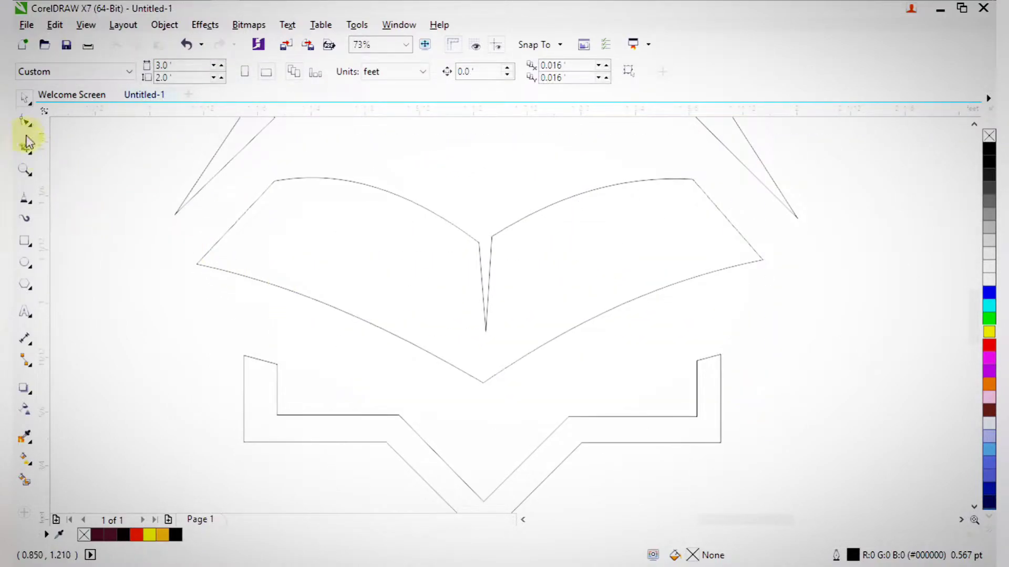
click(31, 211)
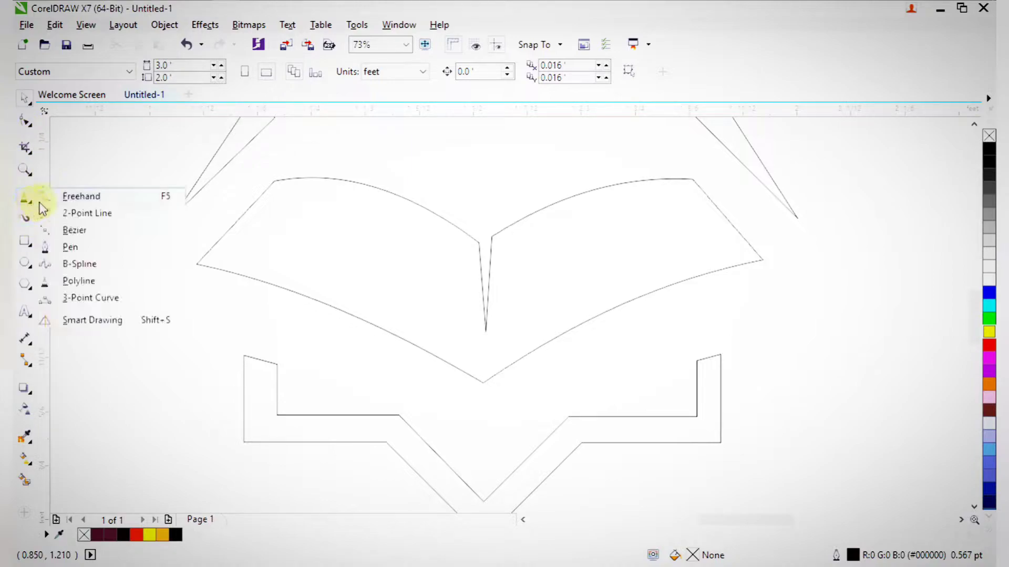
click(77, 287)
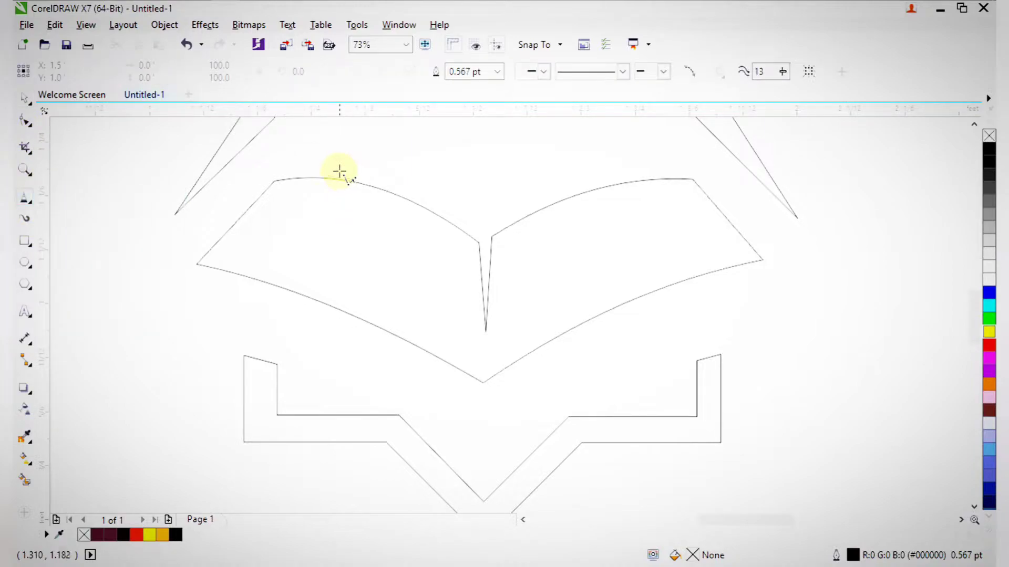
click(259, 163)
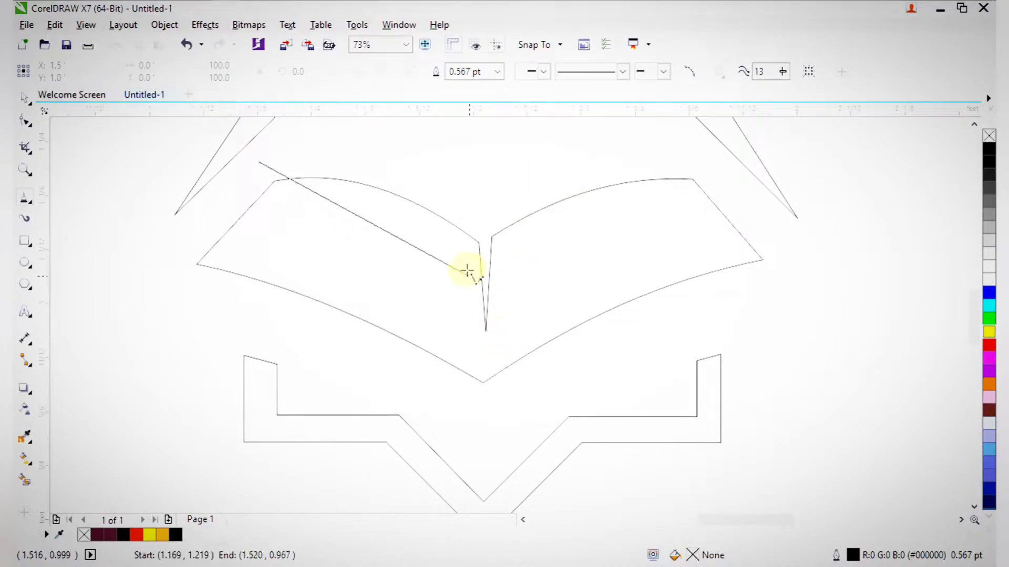
click(484, 232)
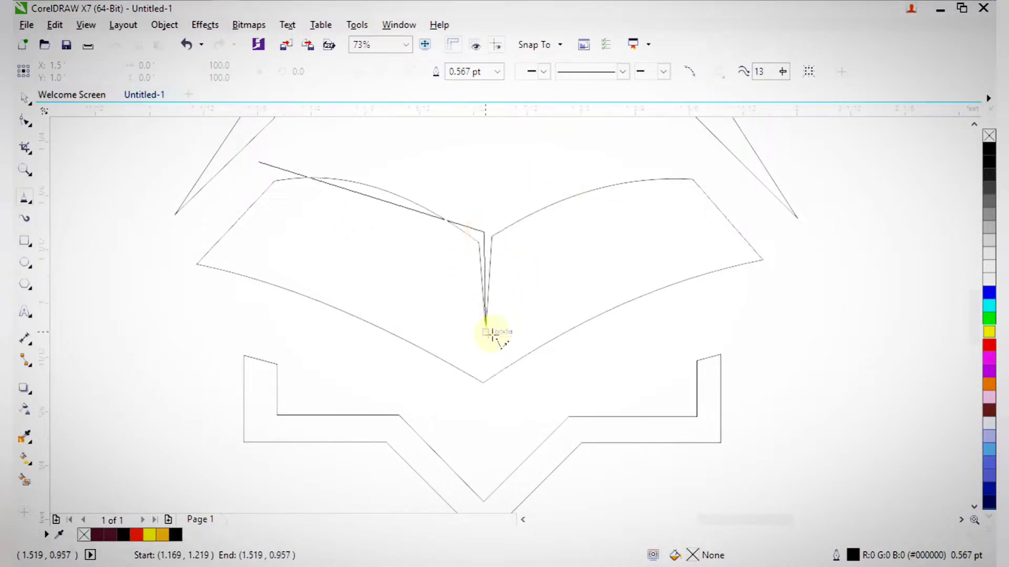
click(486, 332)
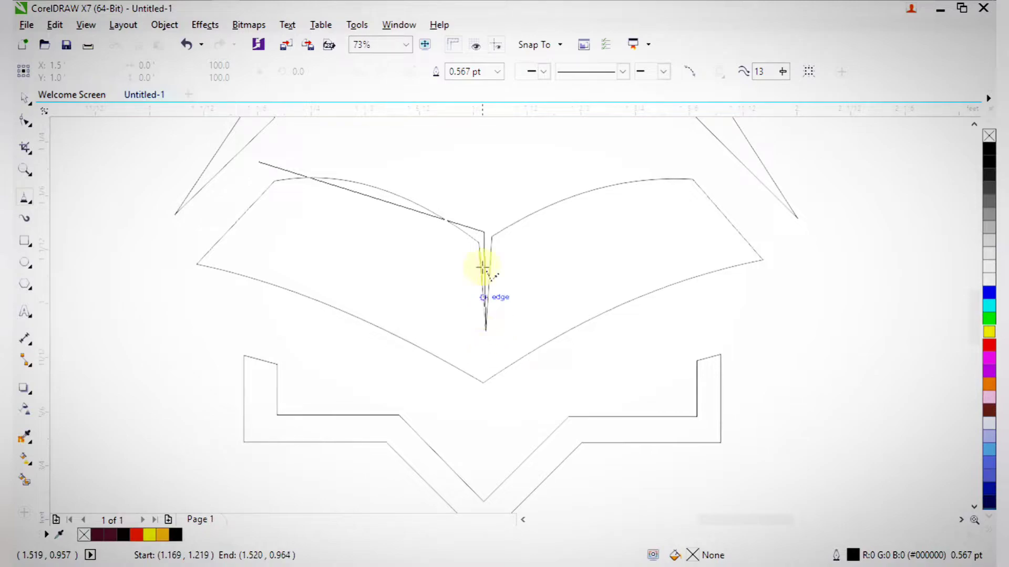
click(484, 232)
click(708, 162)
click(825, 288)
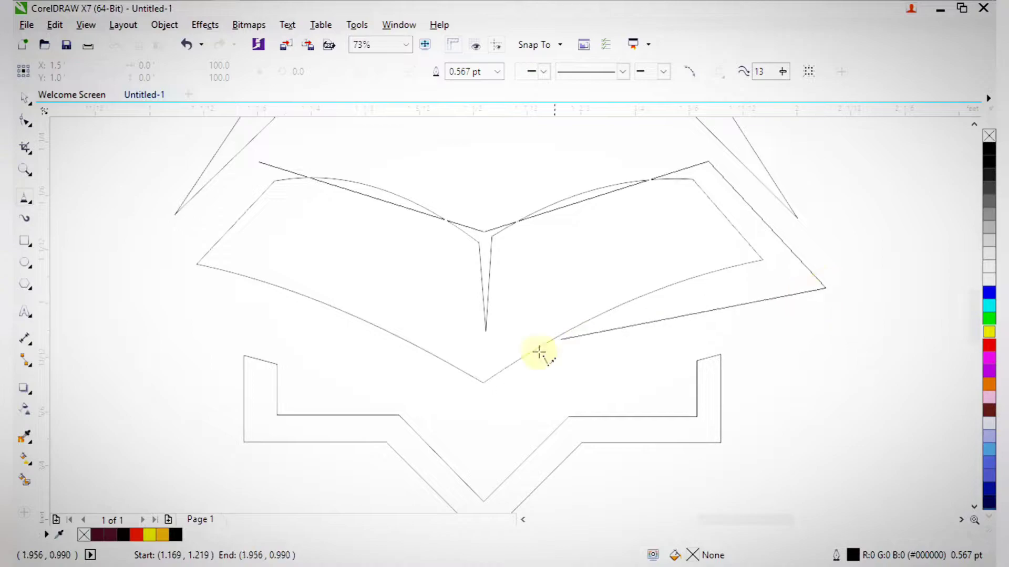
click(481, 392)
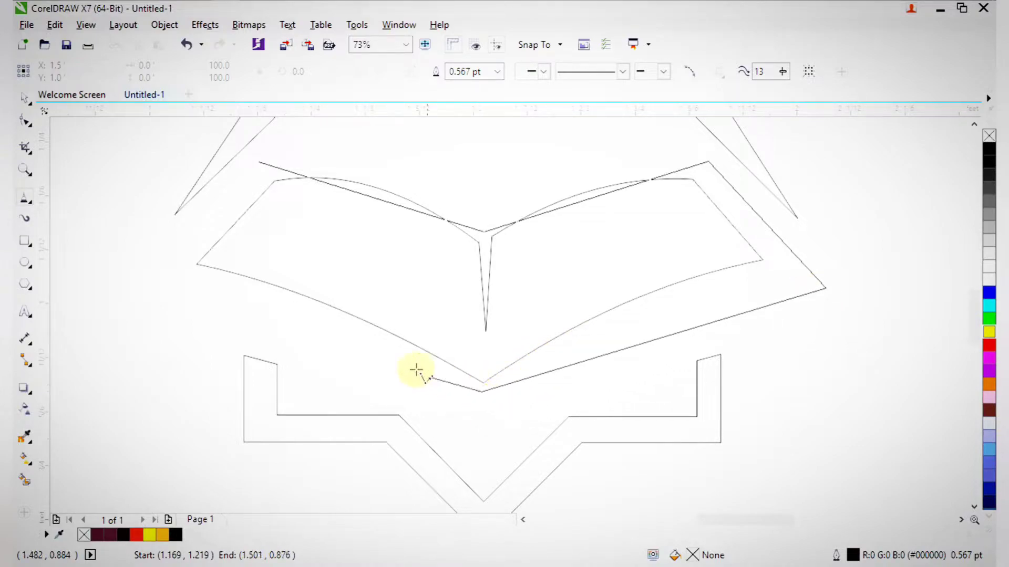
click(152, 283)
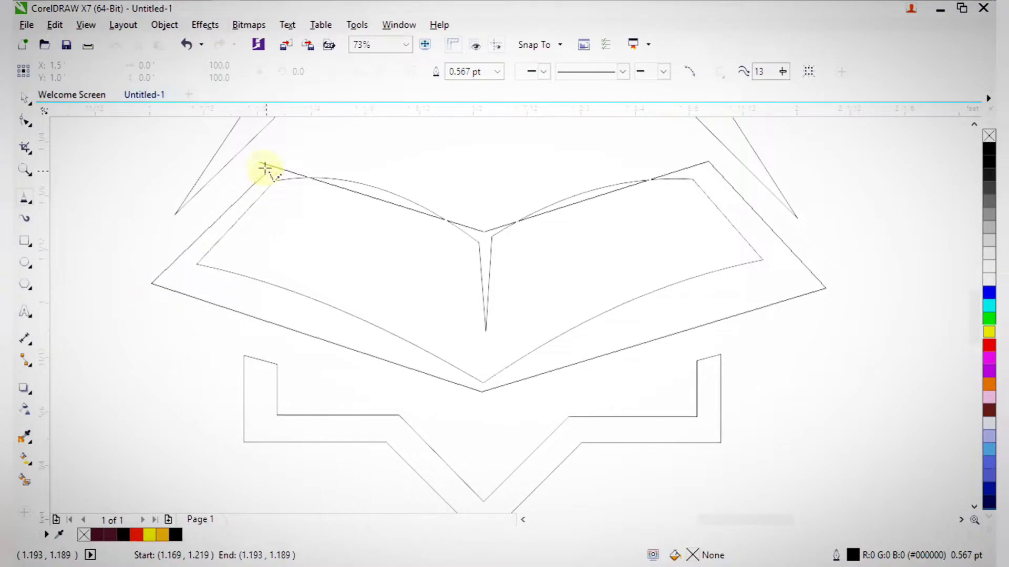
click(258, 162)
Convert the outer book outline's segments to curves and bend the left page's top edge upward into an arc
scroll(221, 202, down, 5)
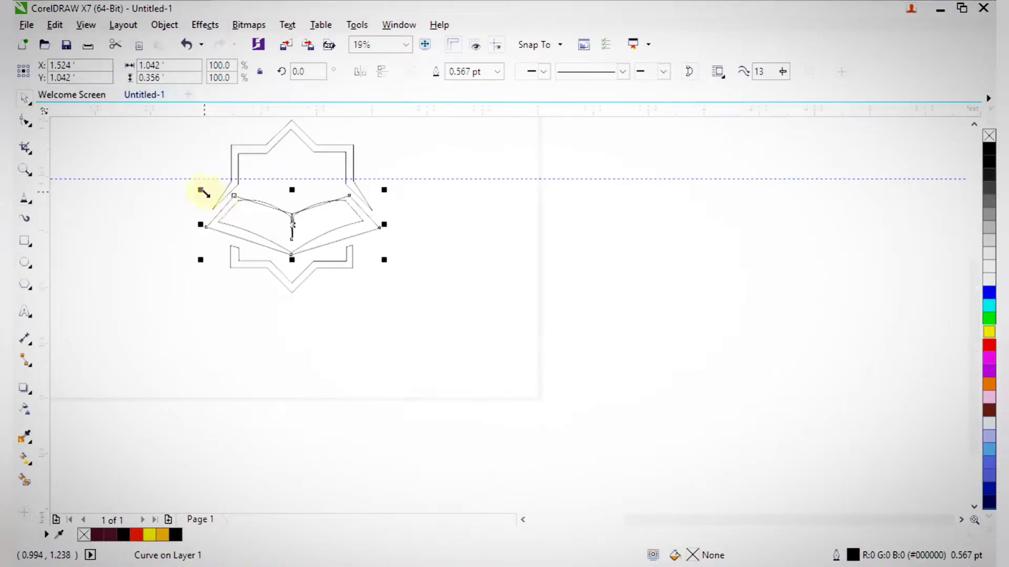
click(23, 125)
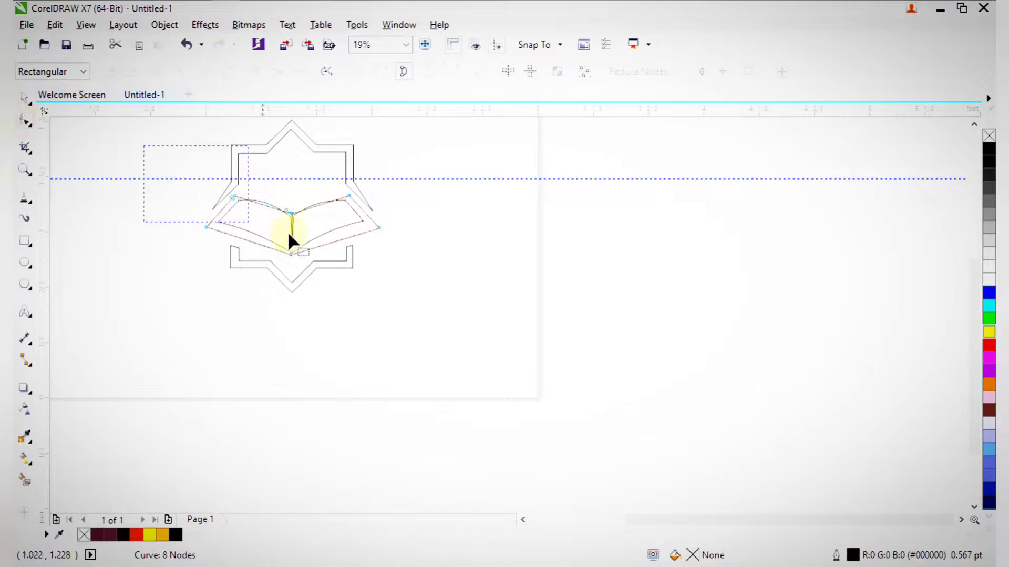
drag(436, 304, 436, 303)
drag(315, 110, 376, 278)
scroll(302, 241, up, 6)
scroll(256, 182, down, 5)
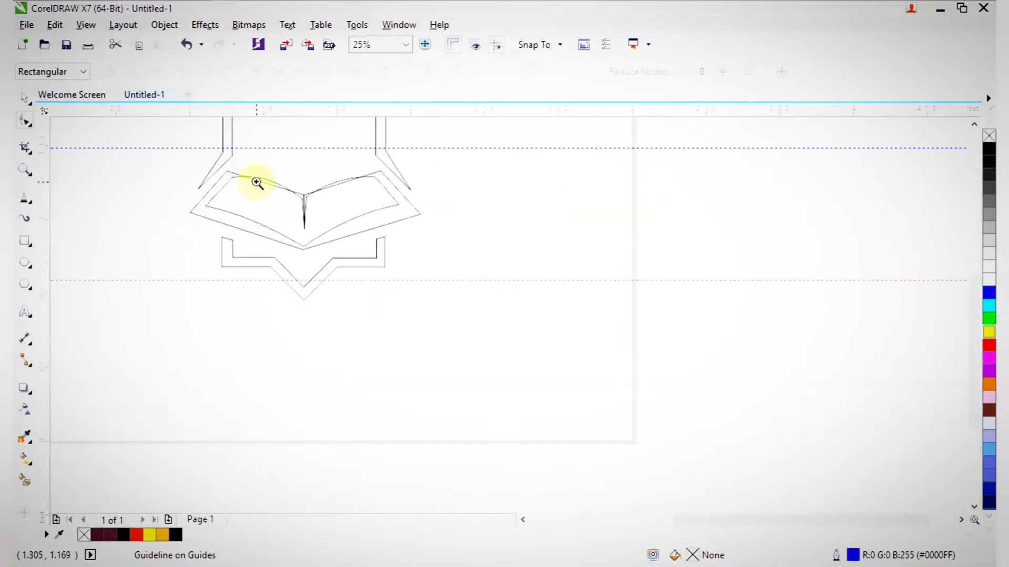
scroll(302, 206, up, 7)
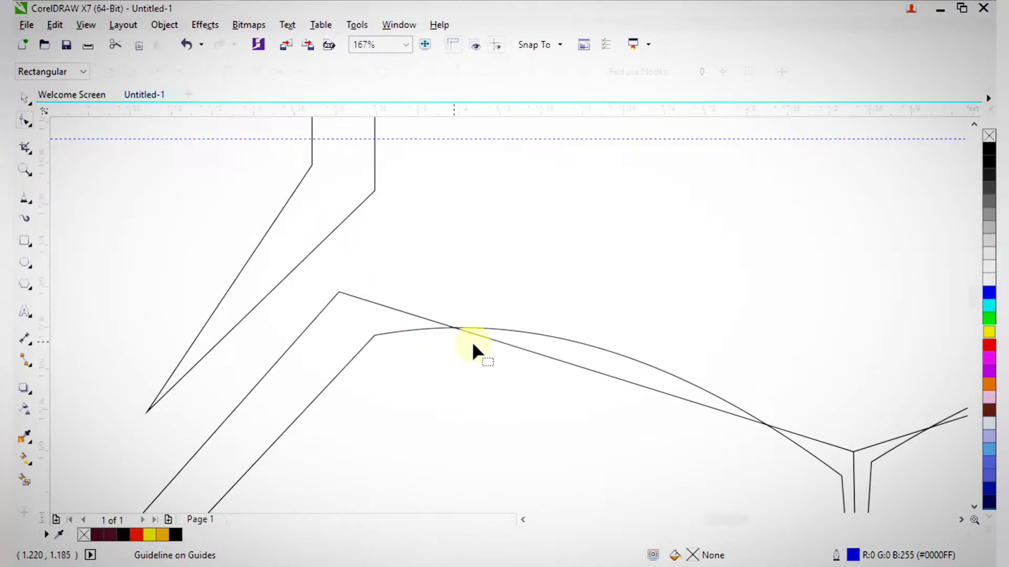
click(582, 367)
drag(585, 367, 591, 304)
Bend the bottom edges of both pages on the outer book outline upward into arcs following the inner book
scroll(588, 310, down, 5)
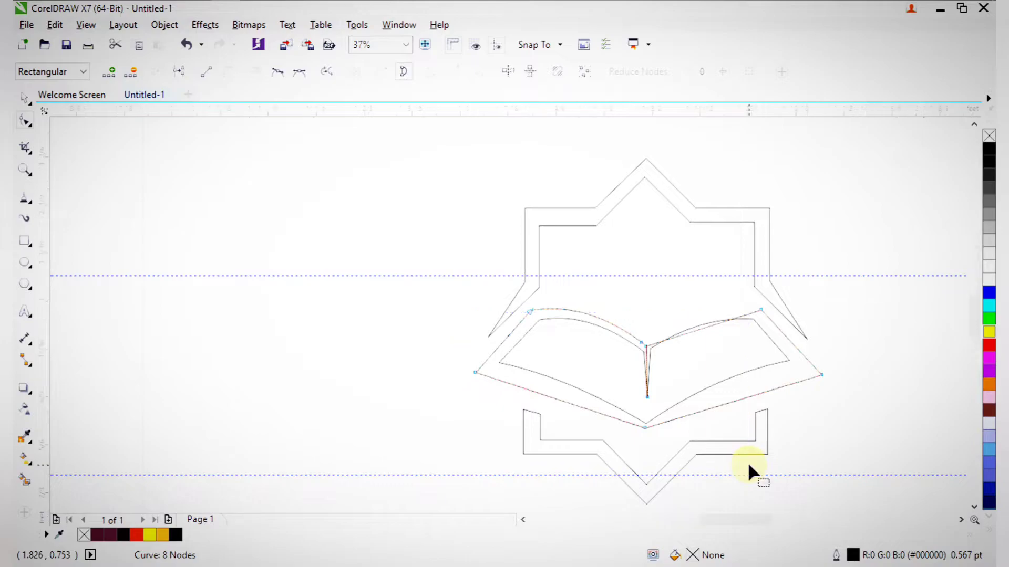
scroll(662, 431, up, 3)
drag(405, 347, 405, 311)
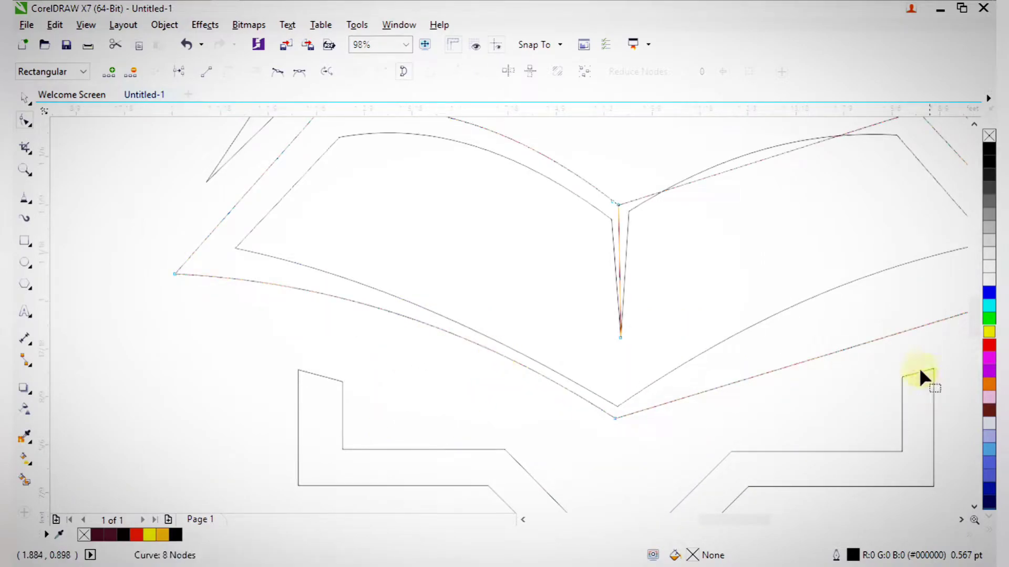
drag(885, 341, 873, 318)
scroll(873, 318, down, 4)
Bend the right page's top edge on the outer book outline upward into an arc above the inner page
scroll(881, 259, up, 3)
click(757, 338)
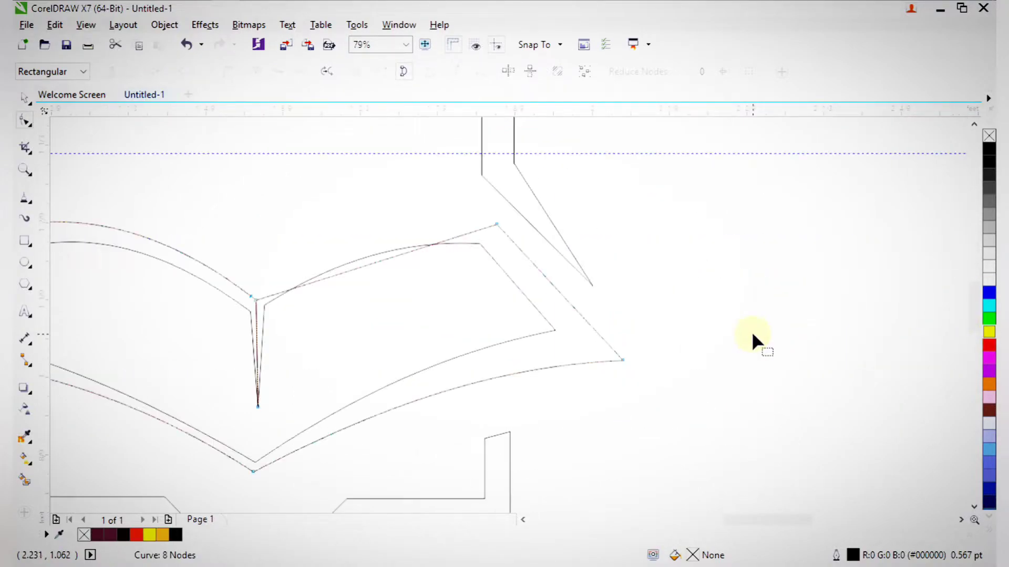
scroll(550, 253, up, 2)
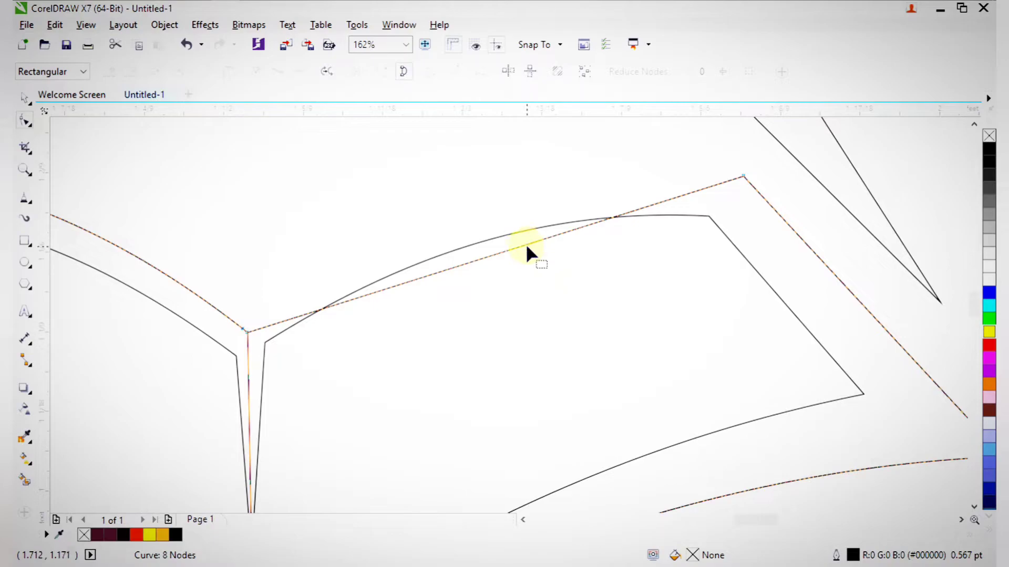
drag(525, 244, 512, 181)
key(space)
scroll(336, 233, down, 4)
Draw a closed five-point cover shape with a V-shaped bottom, starting on the outer book's lower left edge and extending below the book
drag(266, 181, 675, 461)
key(Escape)
drag(278, 221, 765, 439)
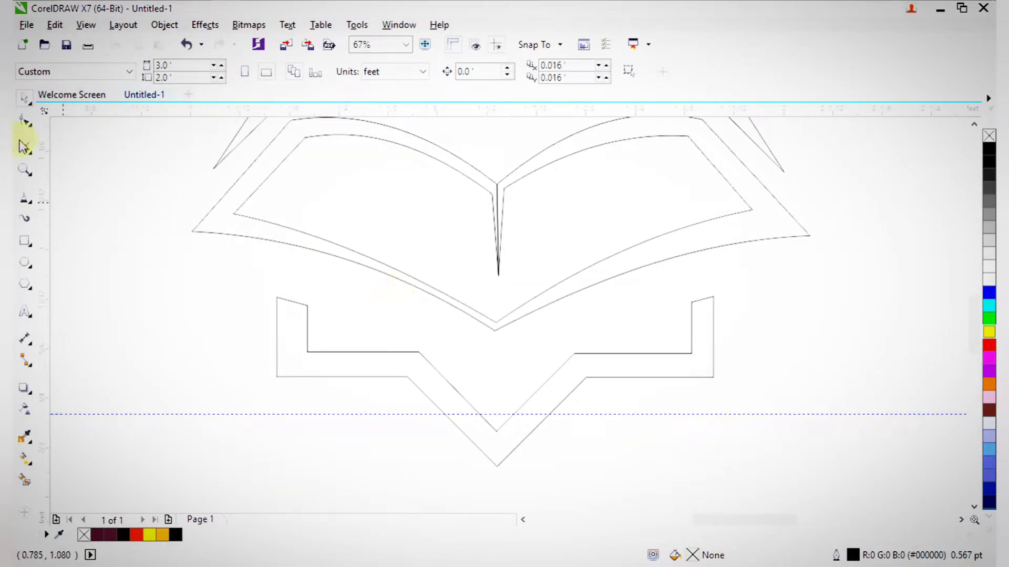
click(24, 199)
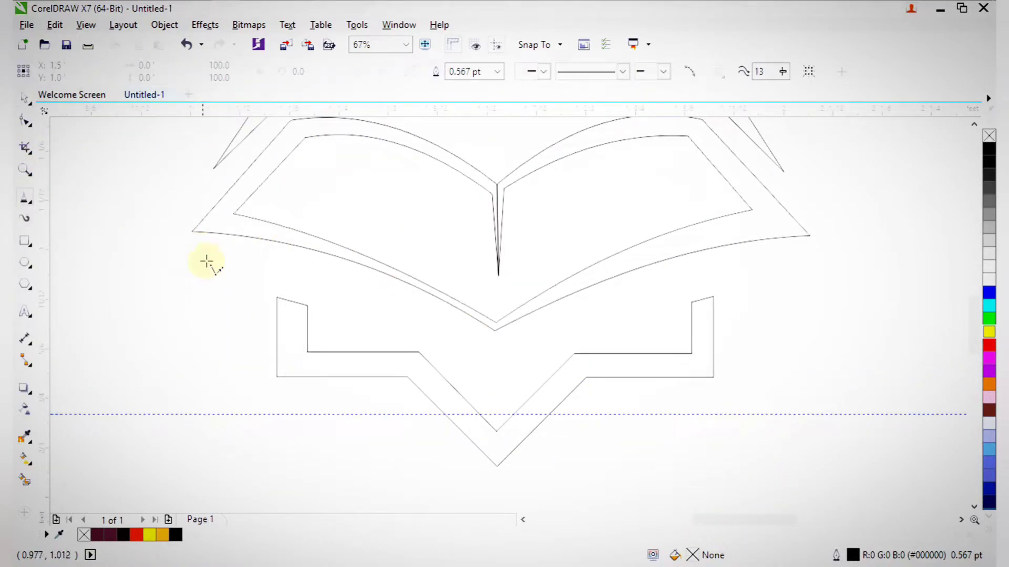
click(235, 235)
double_click(216, 268)
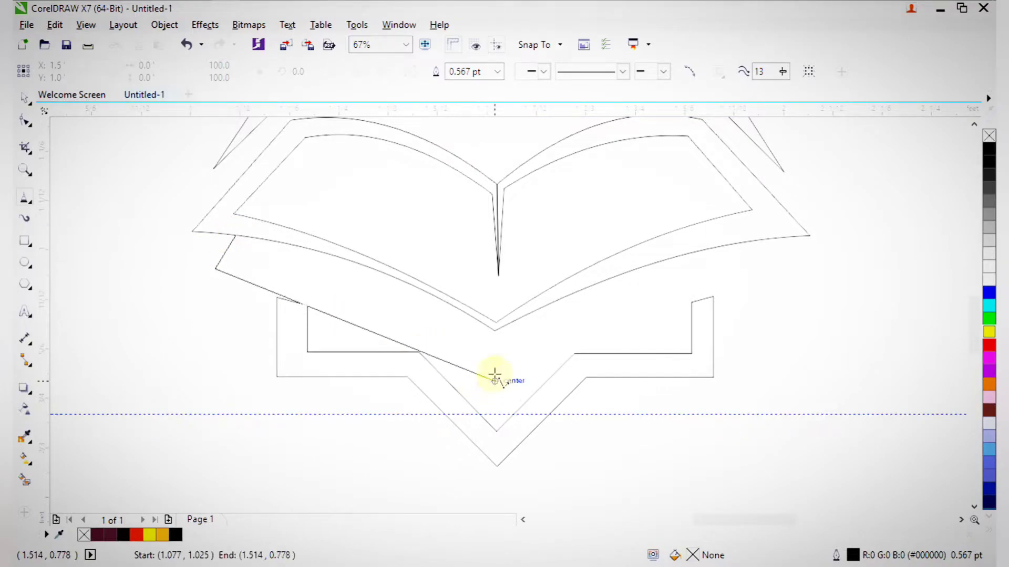
double_click(494, 376)
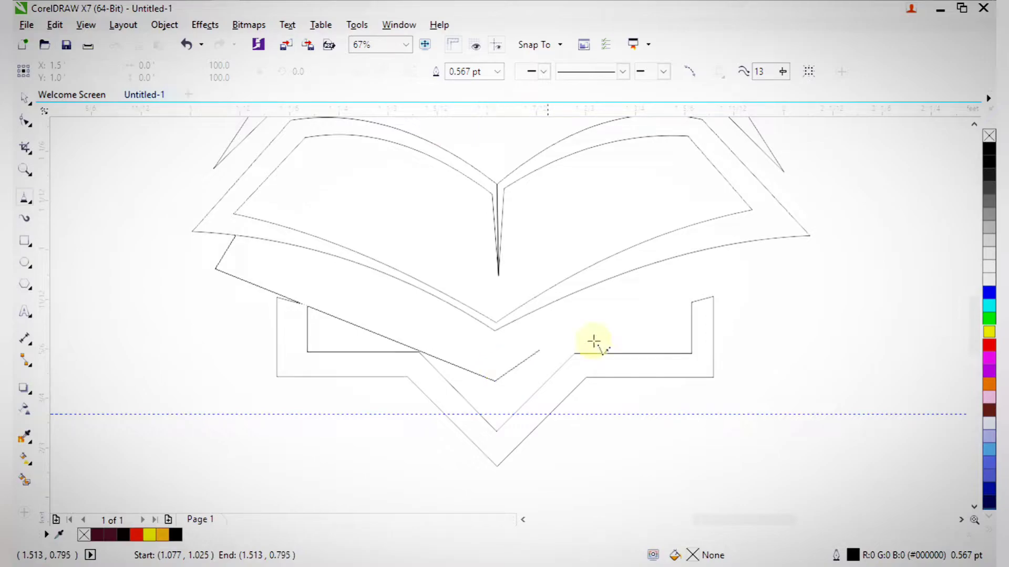
drag(747, 238, 236, 235)
Convert the five-point cover shape's segments to curves and bend its two bottom edges upward into arcs
click(25, 121)
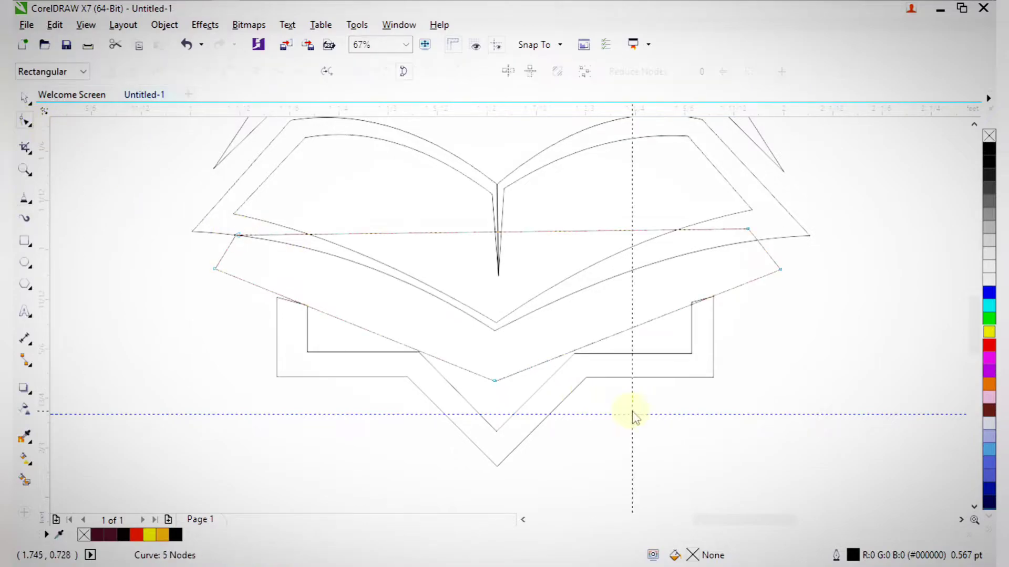
drag(234, 230, 702, 428)
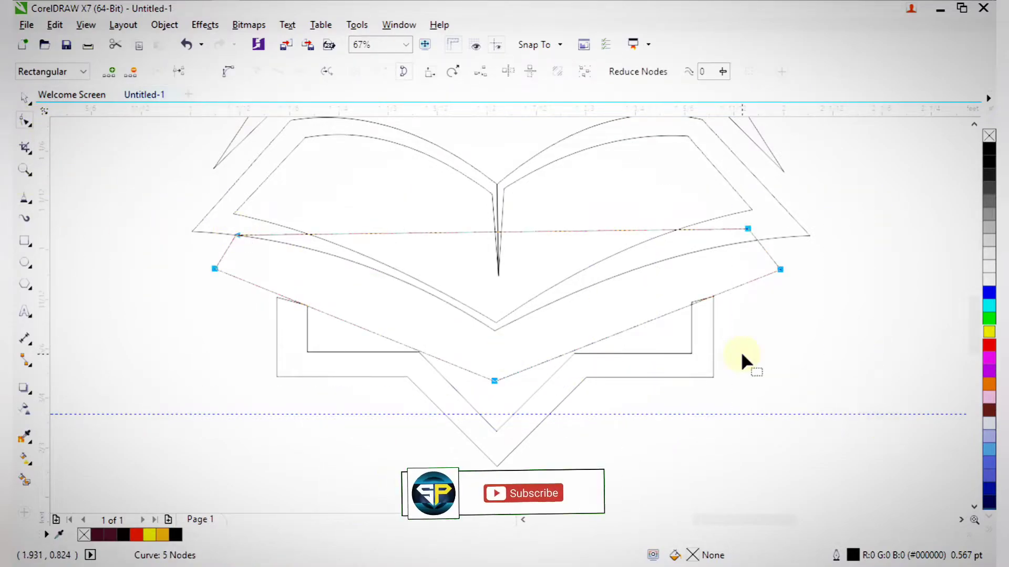
click(227, 72)
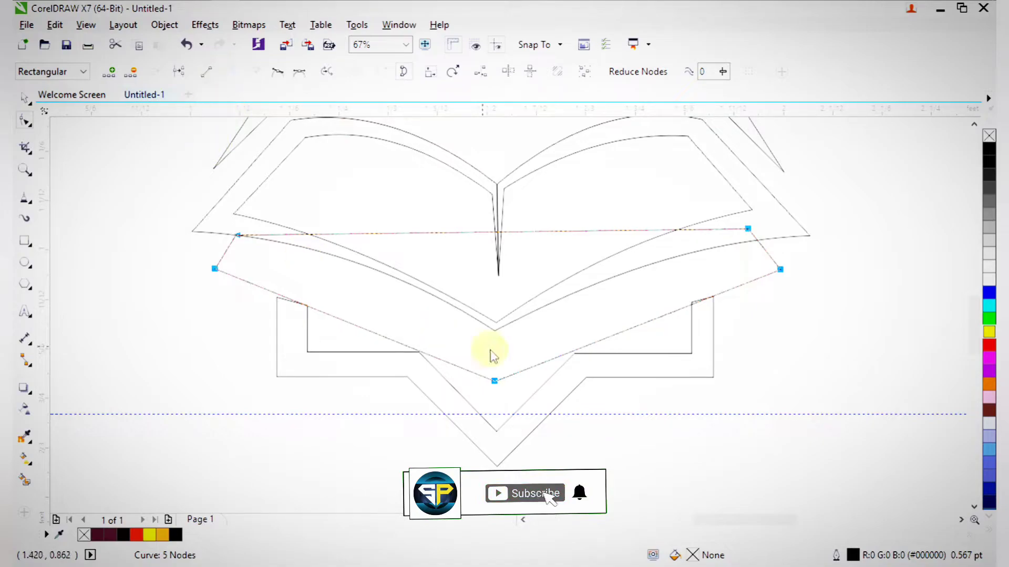
drag(196, 144, 788, 449)
drag(276, 340, 287, 314)
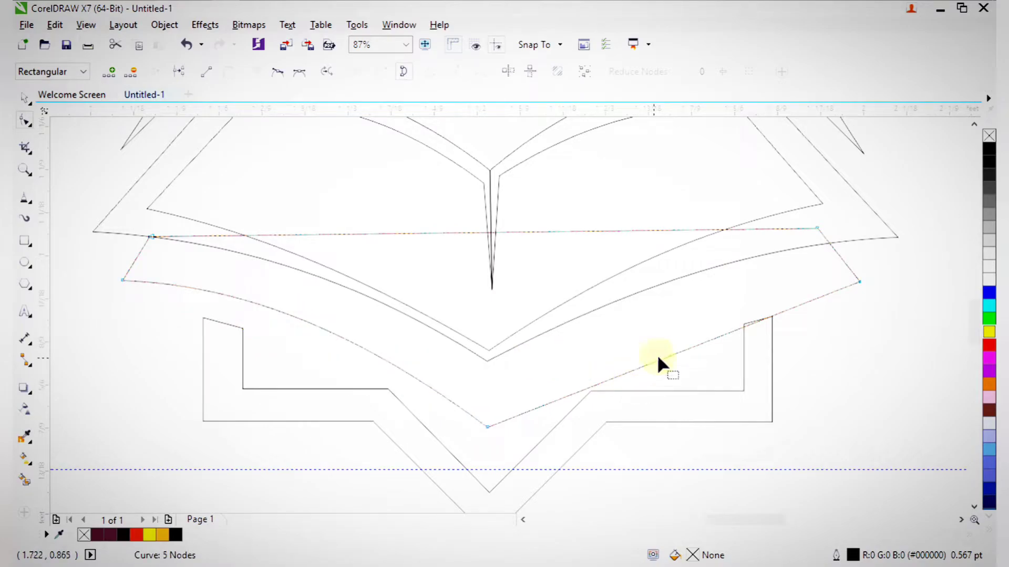
drag(666, 350, 655, 326)
key(space)
Apply the dark maroon #24101B to both the fill and the outline of the cover shape beneath the book
click(897, 407)
scroll(678, 314, down, 2)
key(F2)
drag(534, 175, 736, 364)
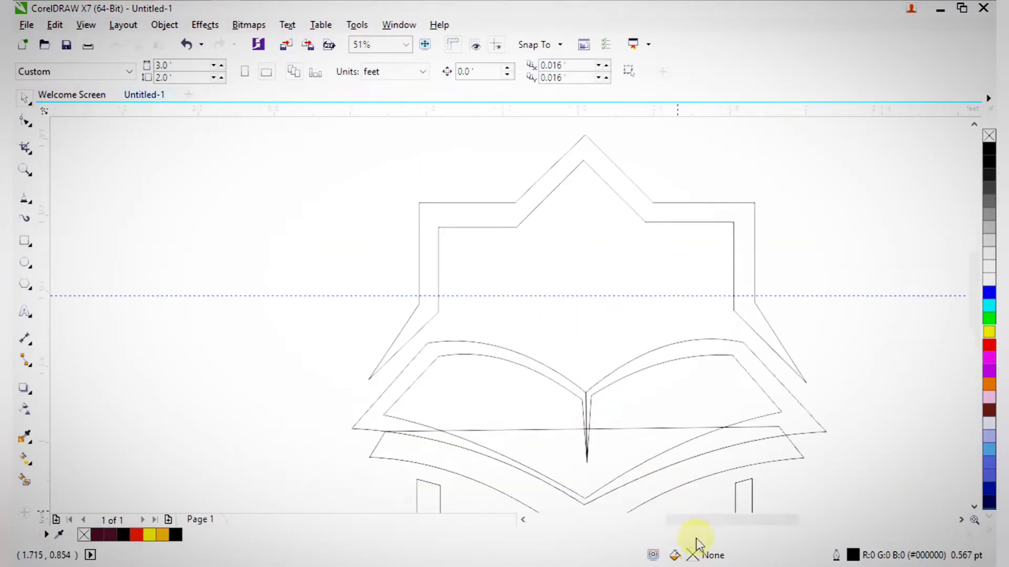
scroll(559, 310, down, 5)
drag(427, 207, 704, 420)
drag(389, 213, 650, 480)
click(642, 373)
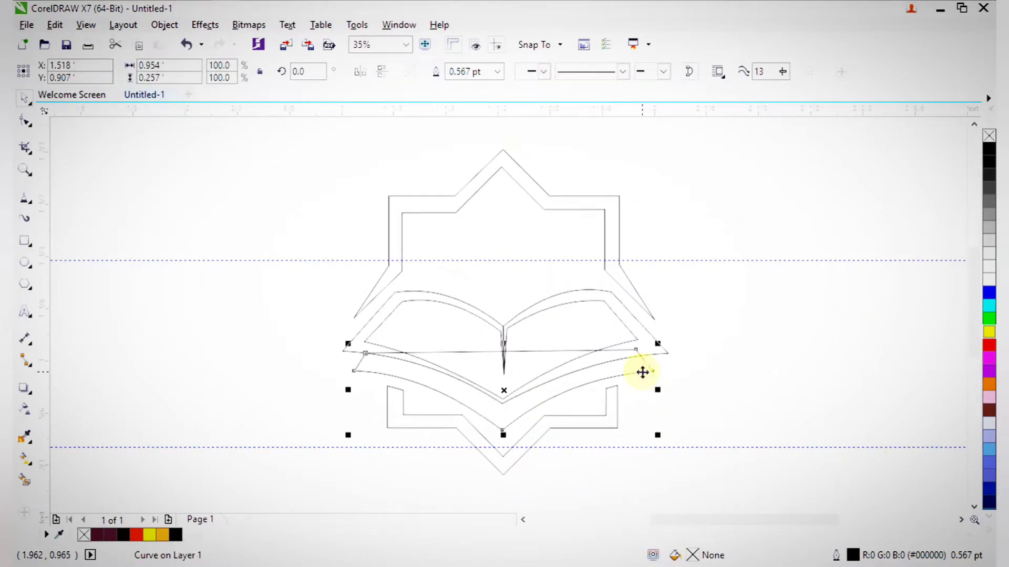
click(122, 538)
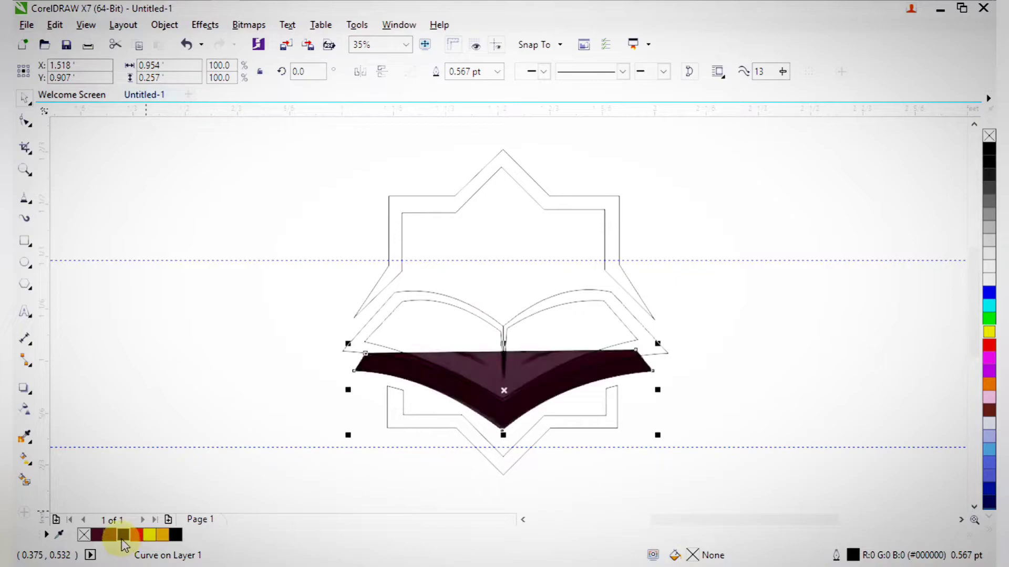
right_click(121, 538)
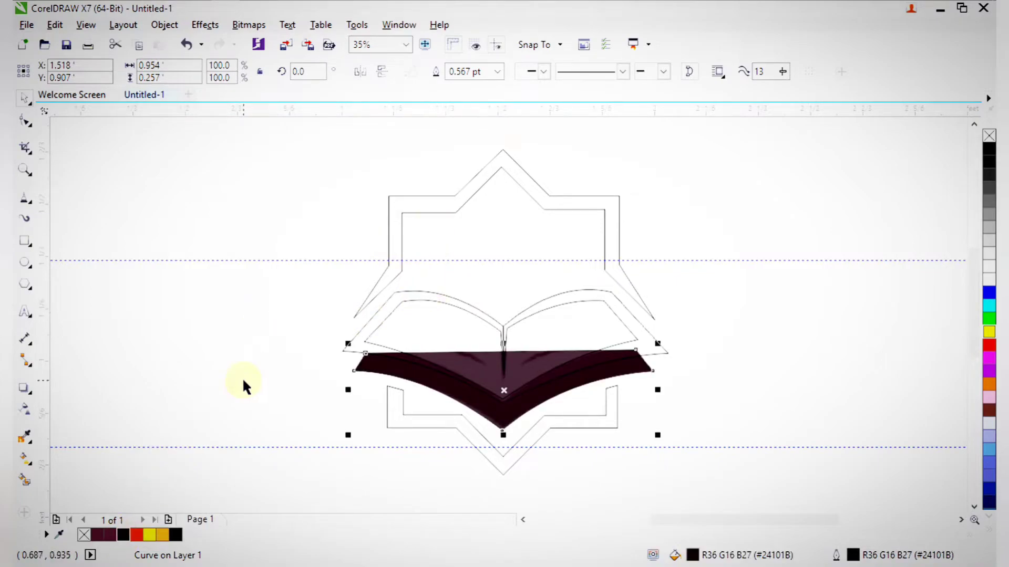
Apply the purple #5A2943 to both the fill and the outline of the outer book shape
click(244, 361)
click(352, 351)
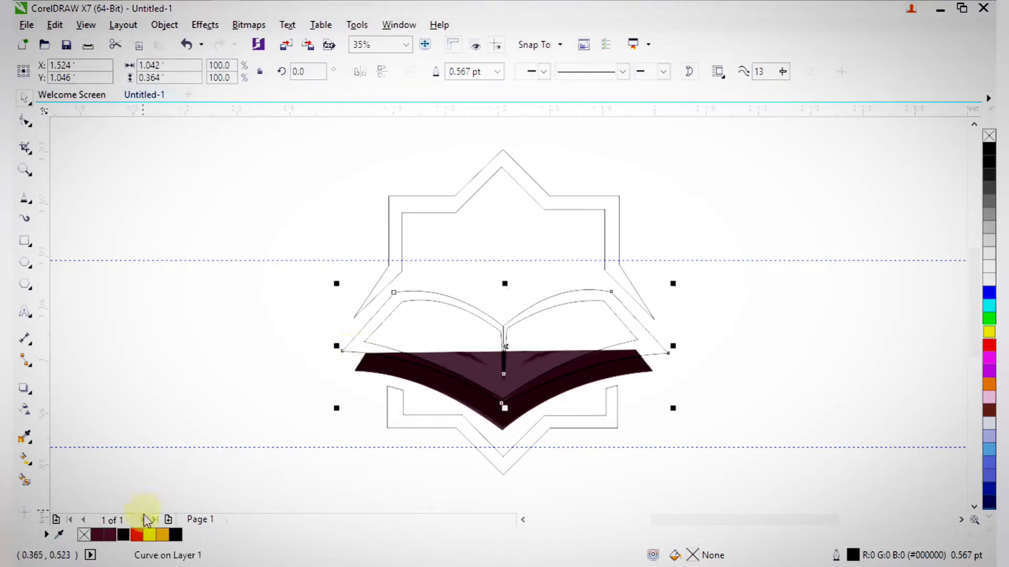
click(109, 535)
right_click(110, 534)
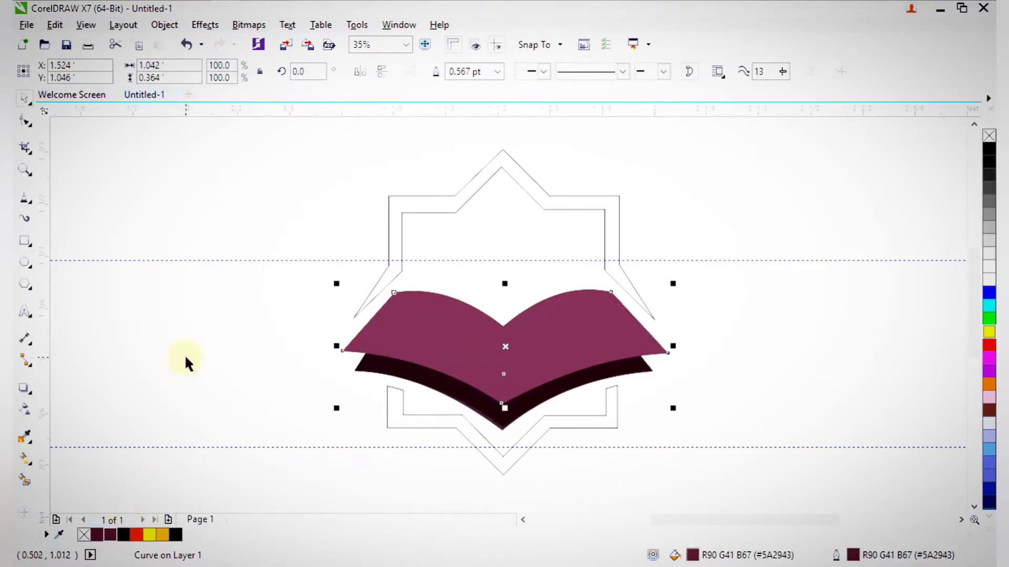
Place the purple outer book shape behind the inner page outline
click(217, 342)
click(394, 349)
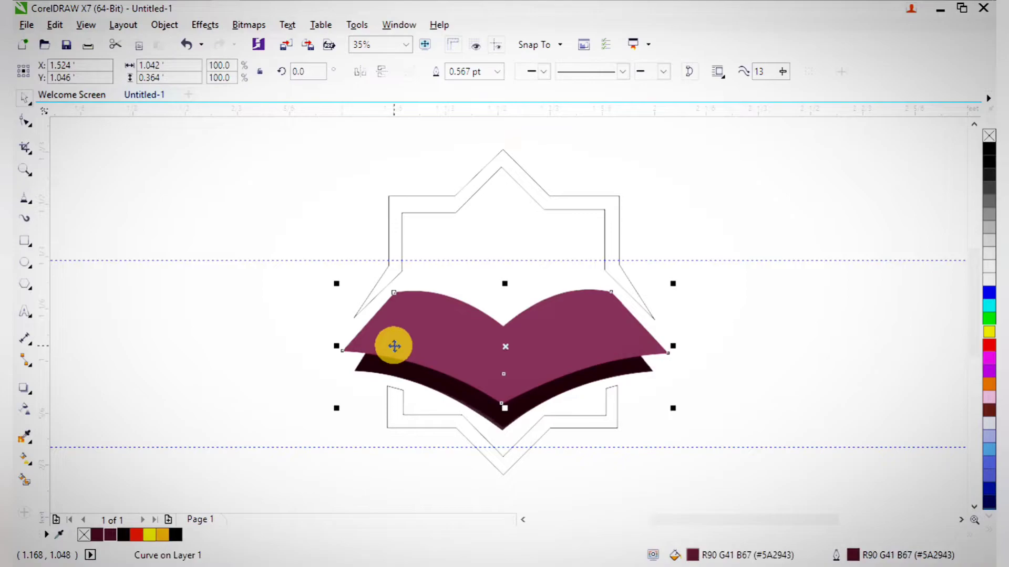
click(147, 324)
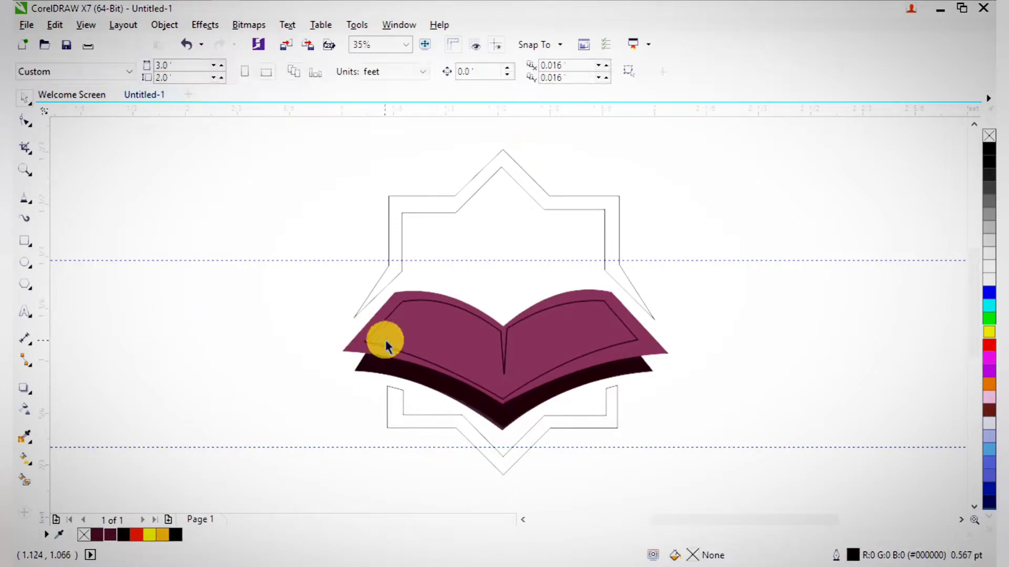
Apply white #FFFFFF to both the fill and the outline of the inner book pages
click(380, 346)
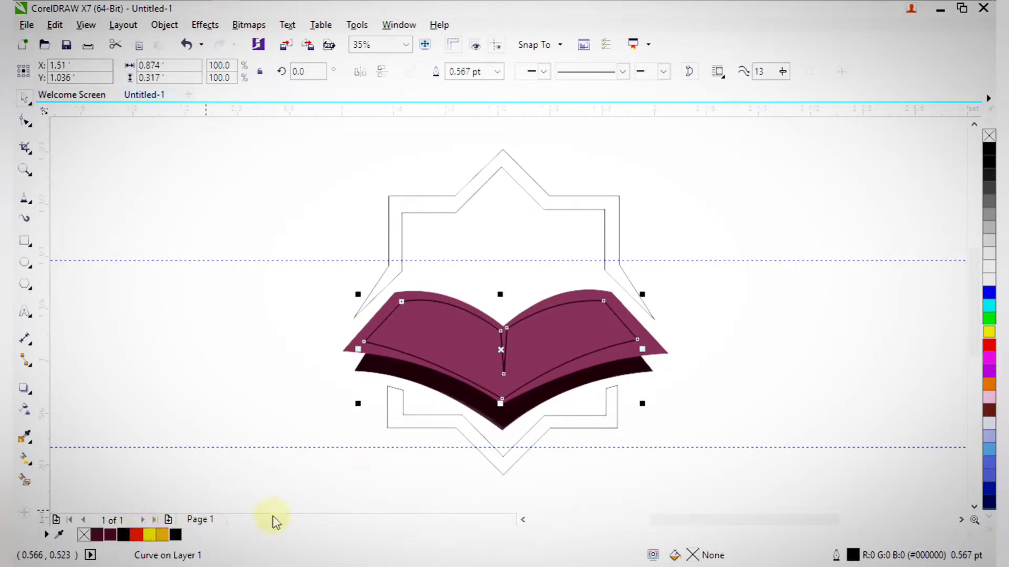
click(984, 261)
right_click(984, 261)
click(988, 282)
right_click(989, 283)
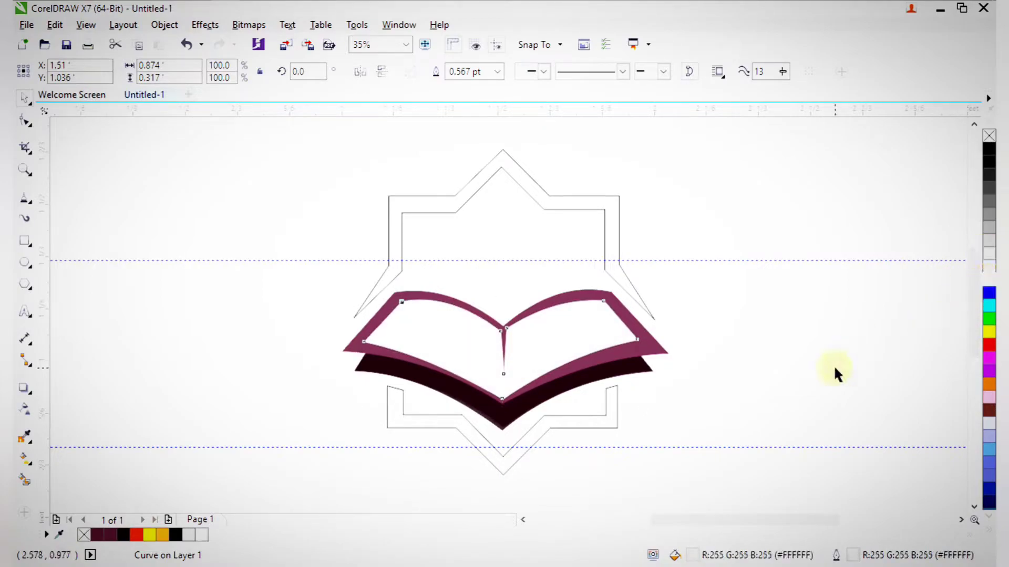
Apply the book's purple to both the fill and the outline of the V-shaped lower frame
click(833, 366)
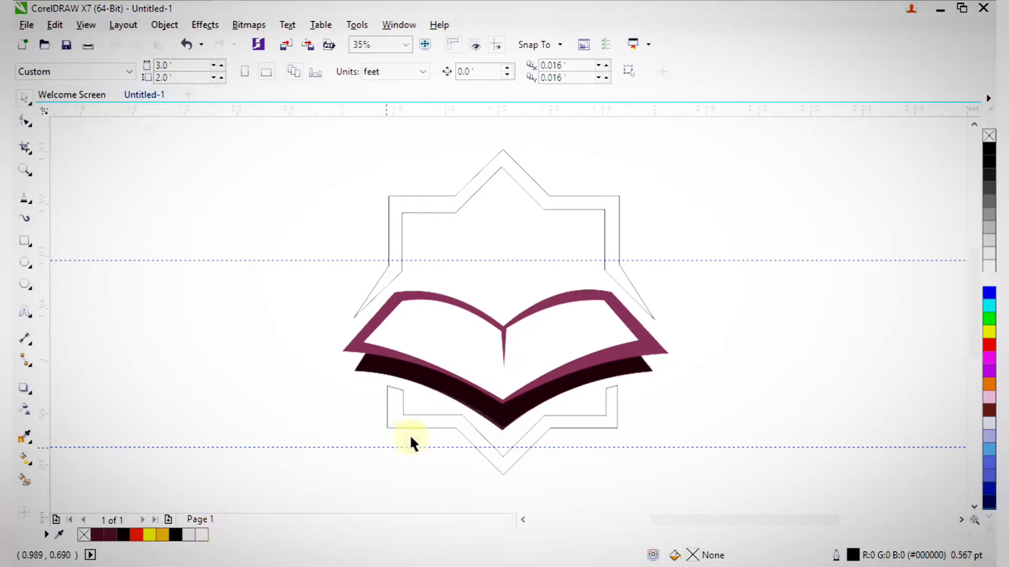
click(460, 425)
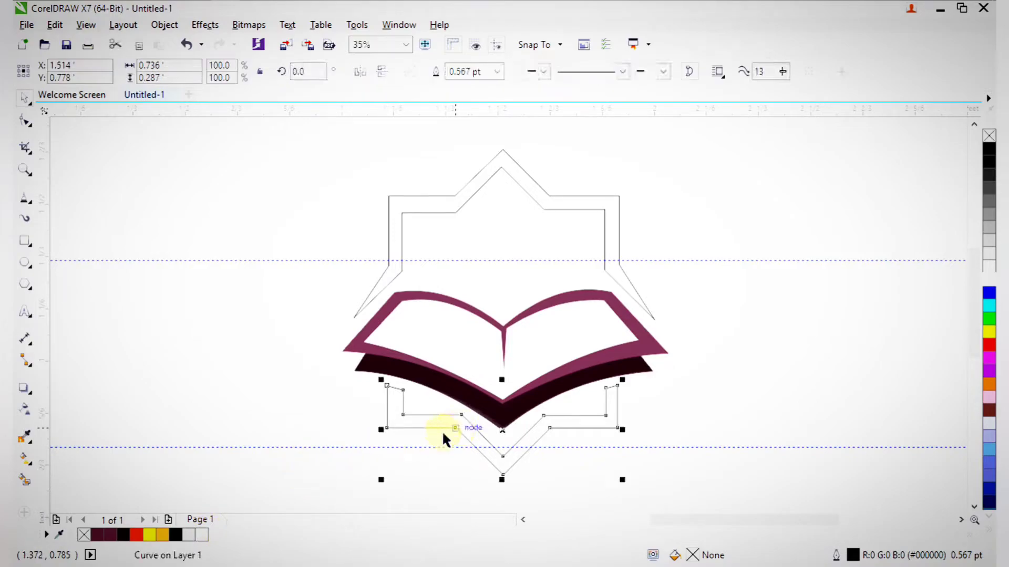
click(110, 533)
right_click(110, 534)
click(475, 354)
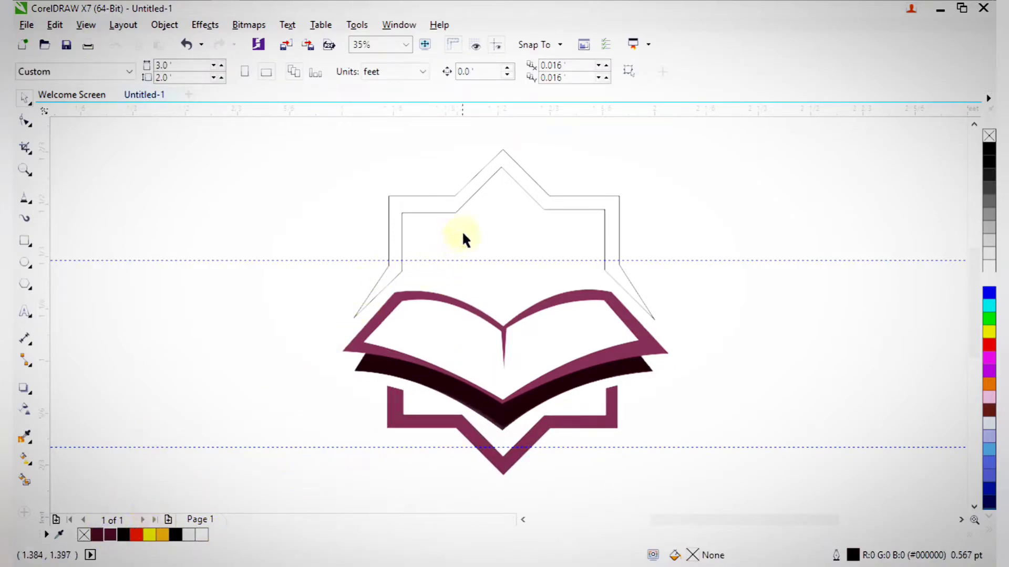
Apply the book's purple to both the fill and the outline of the angular upper frame
click(450, 213)
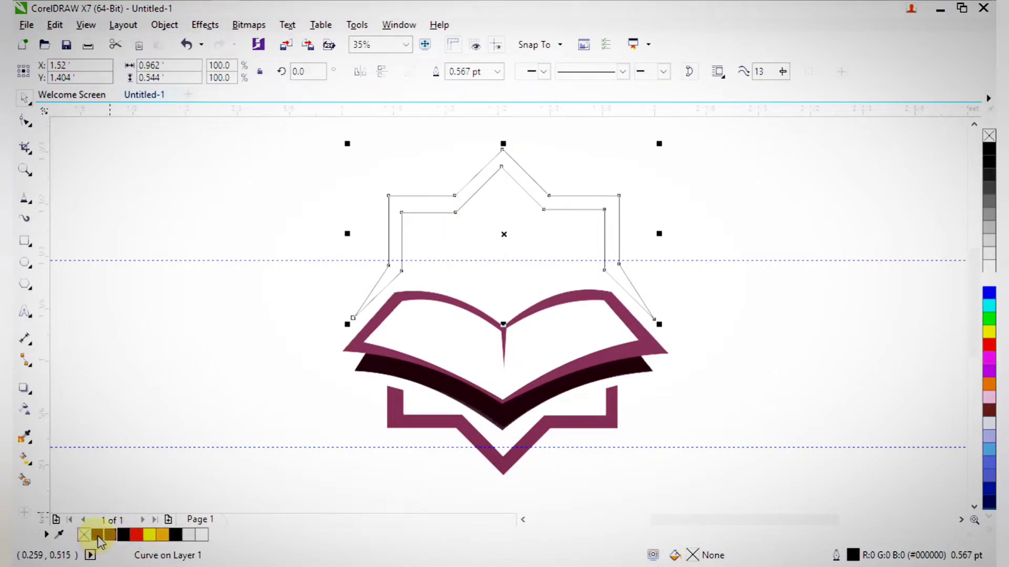
click(98, 535)
right_click(98, 534)
click(317, 151)
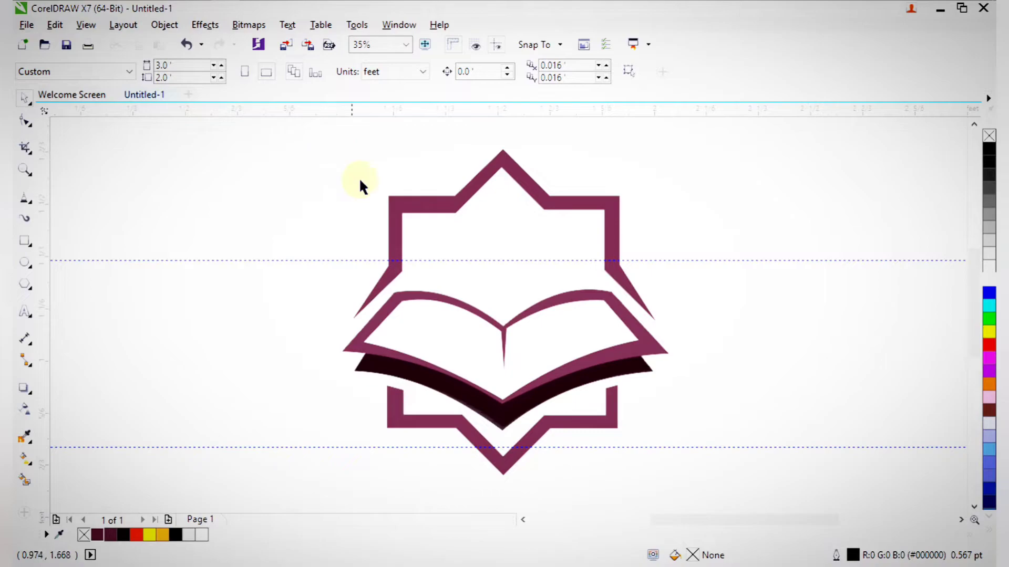
Remove the outlines from all five logo shapes
drag(283, 128, 752, 535)
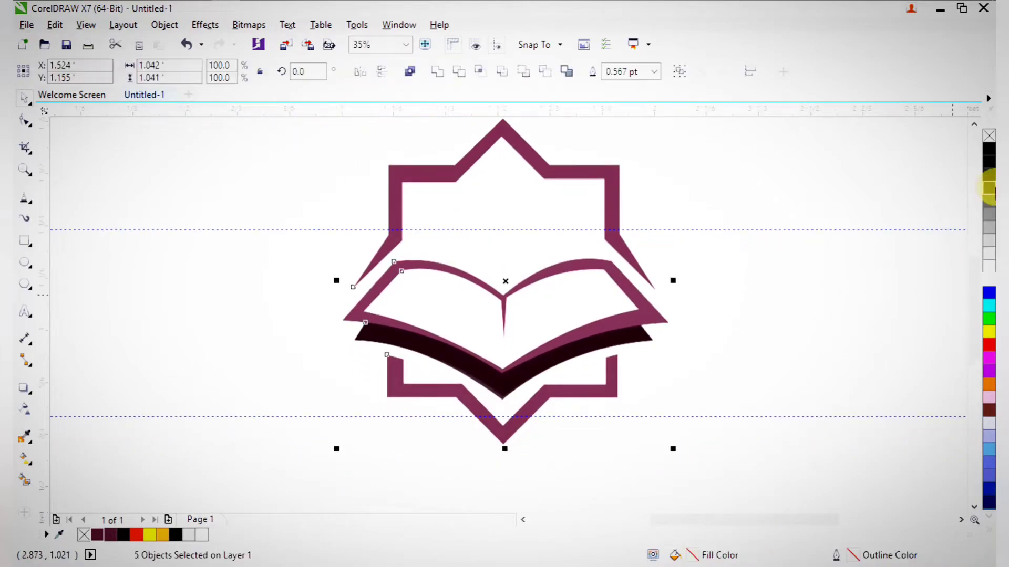
click(722, 294)
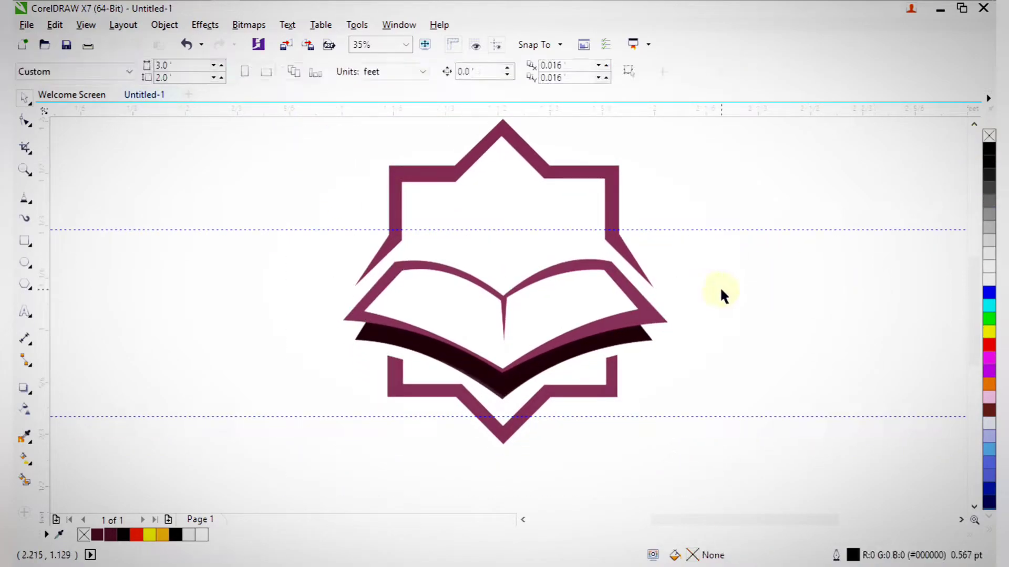
Draw a circle about 0.306 ft in diameter over the middle of the open book
drag(333, 153, 672, 284)
drag(117, 236, 916, 528)
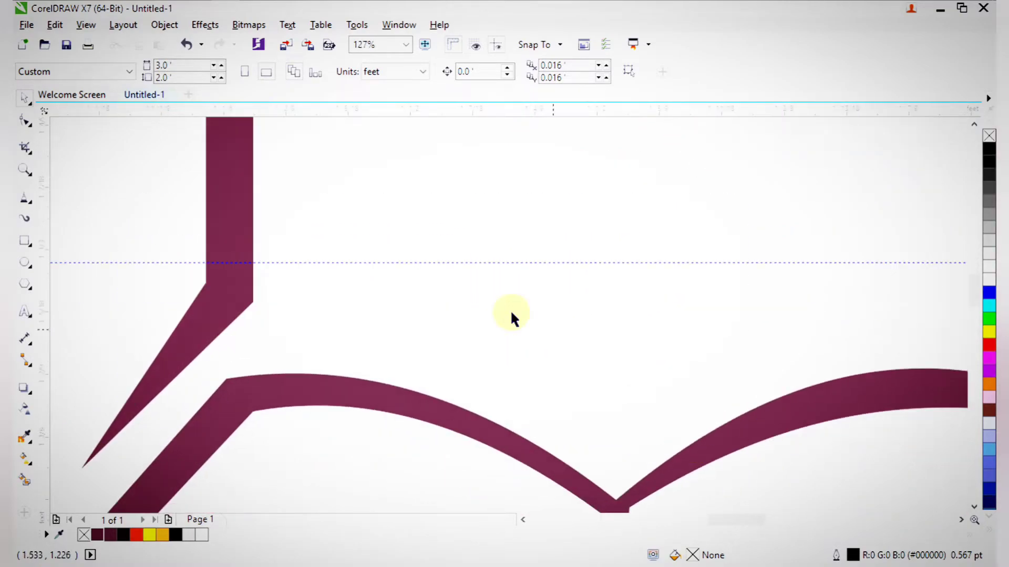
click(28, 271)
mouse_move(358, 377)
mouse_down()
mouse_move(644, 356)
mouse_move(699, 405)
mouse_up()
click(704, 413)
scroll(582, 324, down, 3)
key(F2)
drag(500, 275, 629, 390)
drag(415, 223, 719, 476)
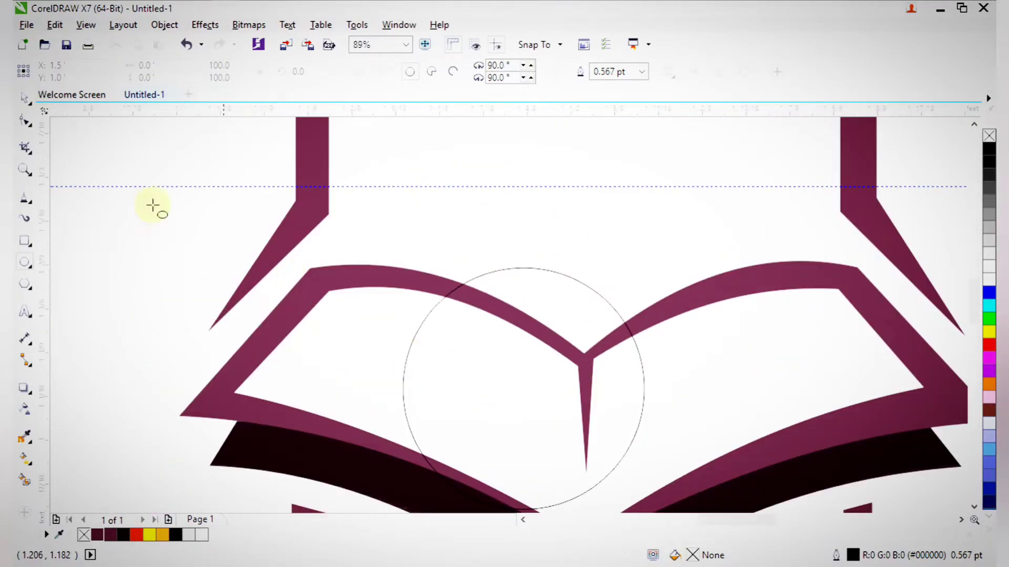
Move the circle upward over the book's centre and enlarge it to about 0.492 ft in diameter
click(24, 98)
drag(541, 271, 518, 219)
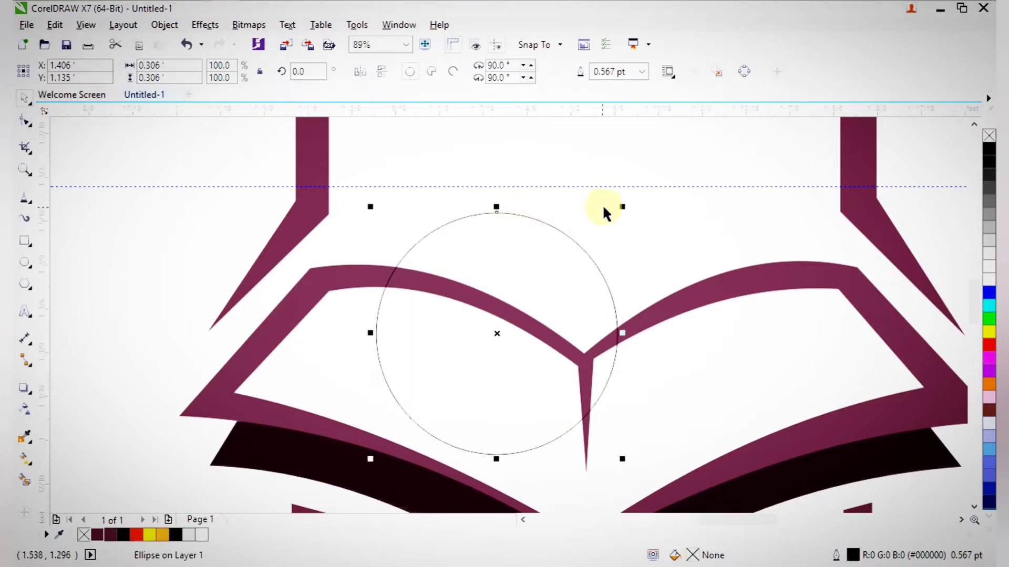
drag(622, 210, 692, 140)
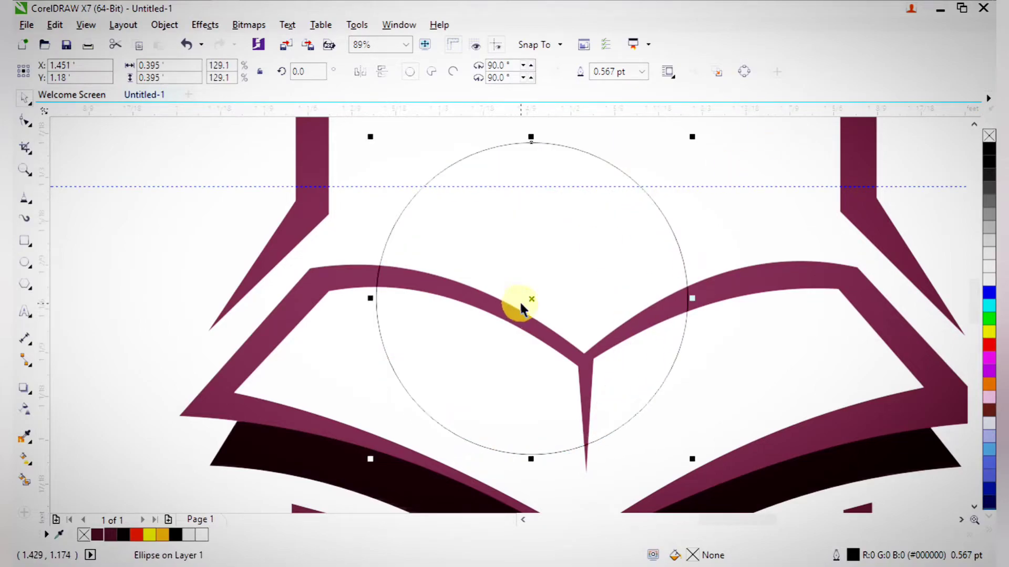
drag(531, 299, 546, 314)
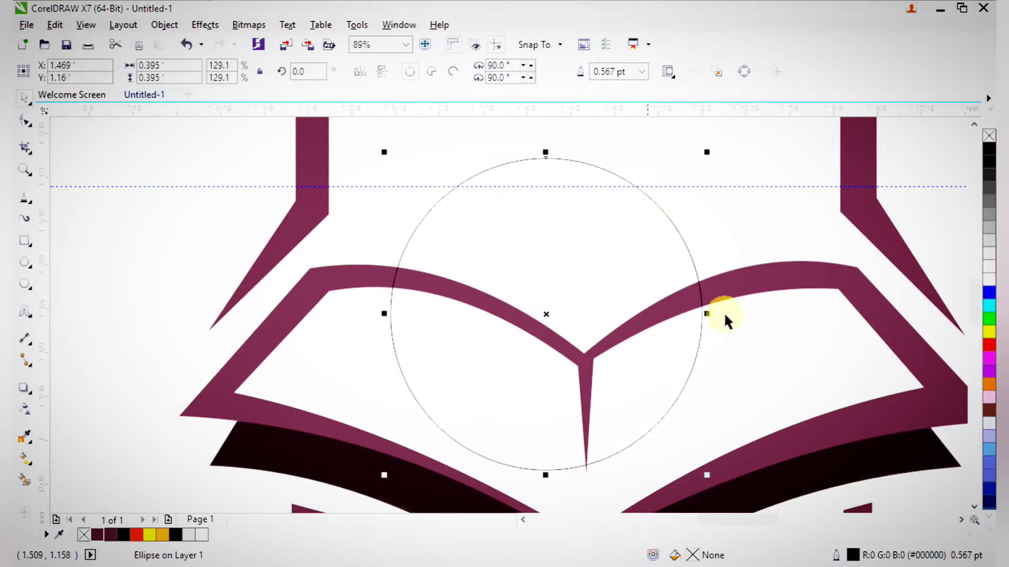
drag(705, 475, 784, 458)
scroll(672, 201, down, 1)
scroll(595, 187, down, 1)
key(F2)
drag(536, 133, 698, 260)
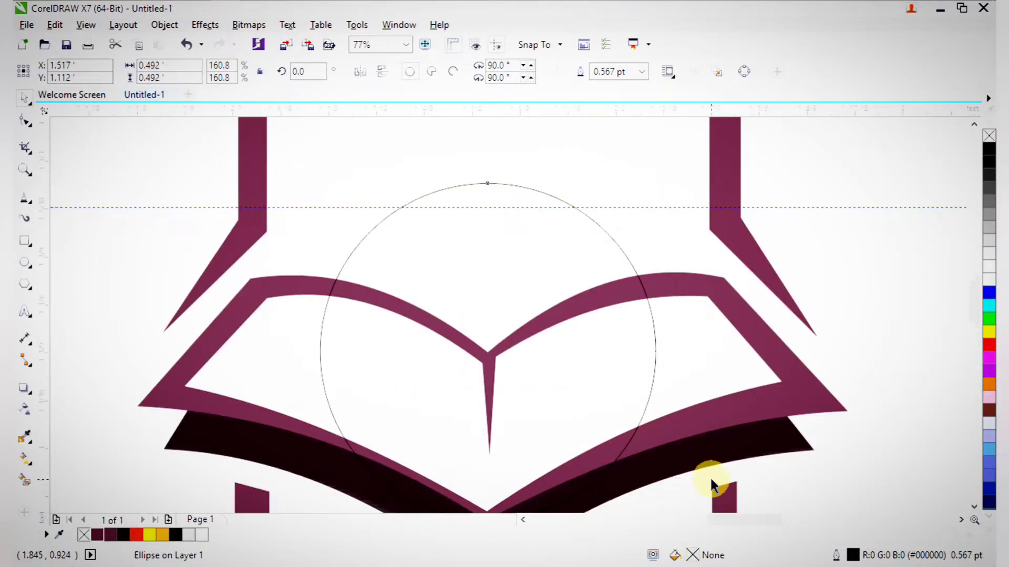
Align the circle's centre with the notch between the pages and enlarge it to about 0.509 ft in diameter
scroll(486, 351, up, 1)
drag(479, 353, 480, 350)
scroll(526, 363, down, 4)
scroll(604, 420, up, 2)
drag(626, 450, 634, 459)
click(833, 482)
Smart Fill the circle area above the book with dark gray #333333 to make a sun shape, and delete the circle
key(F2)
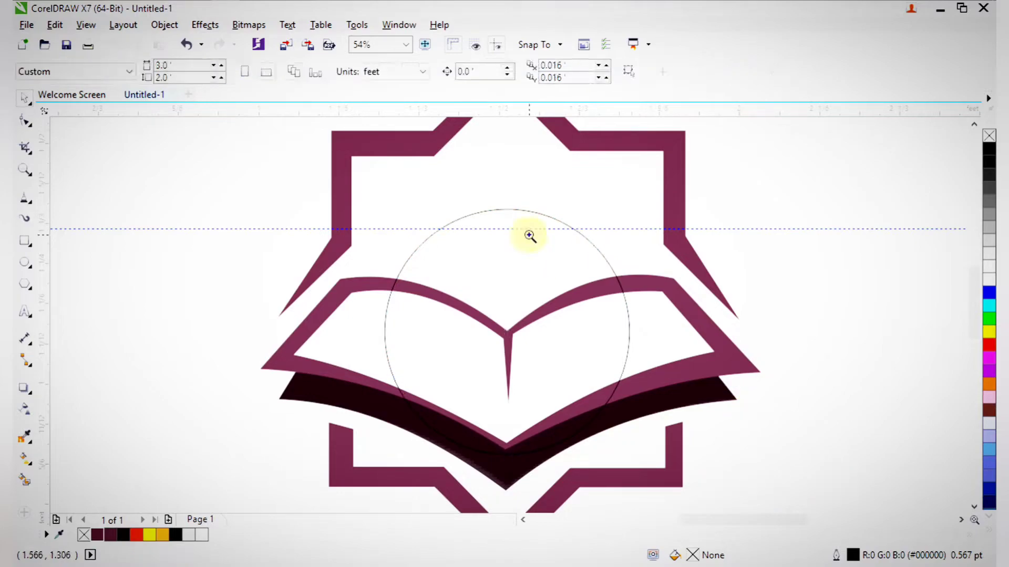
drag(459, 233, 674, 390)
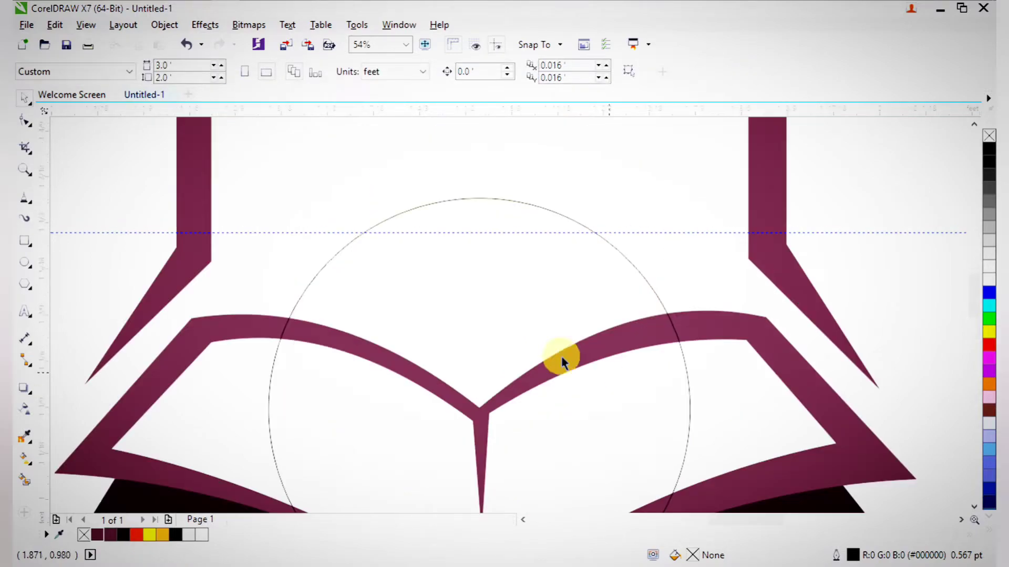
click(325, 265)
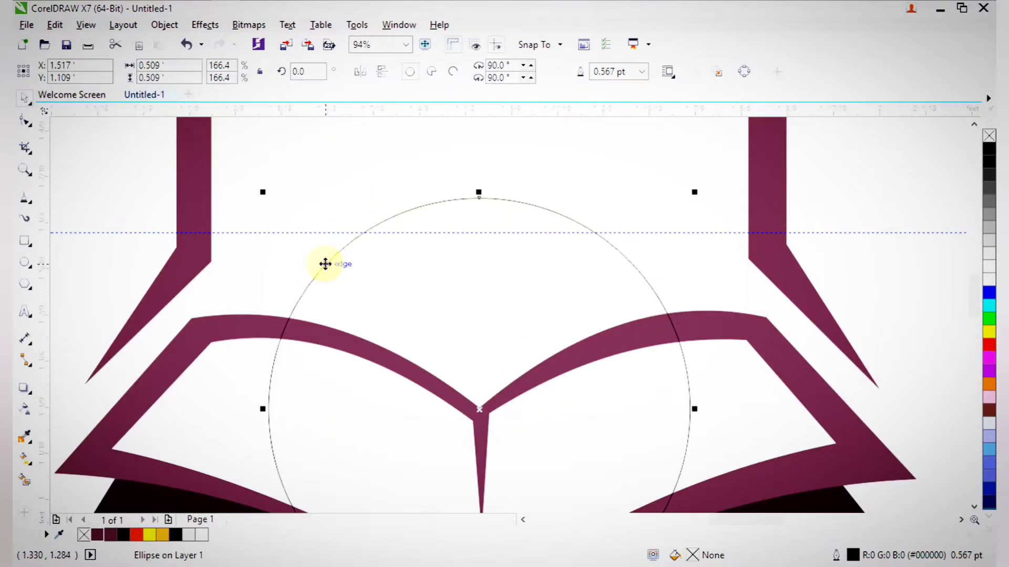
click(24, 480)
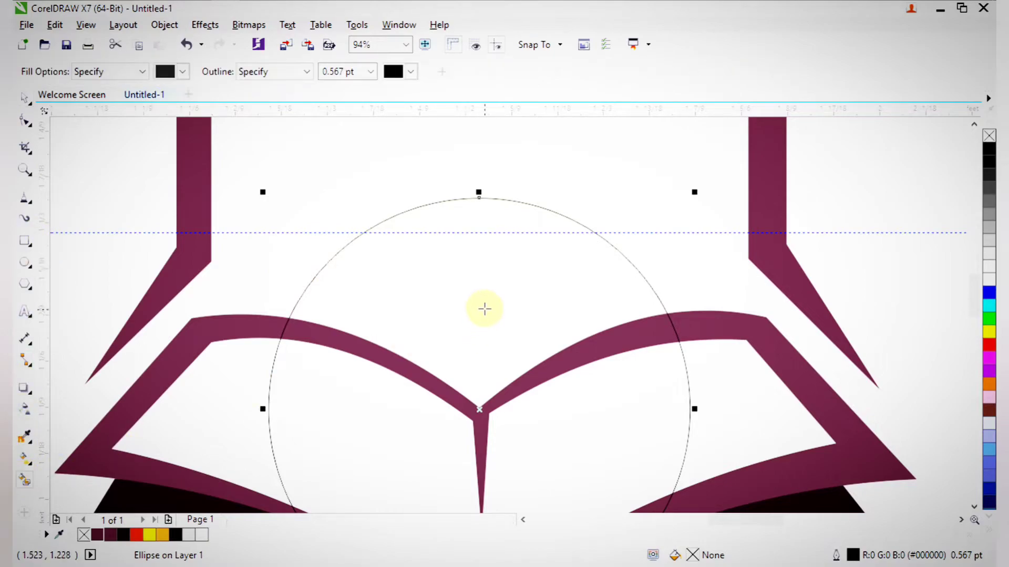
click(484, 308)
click(27, 99)
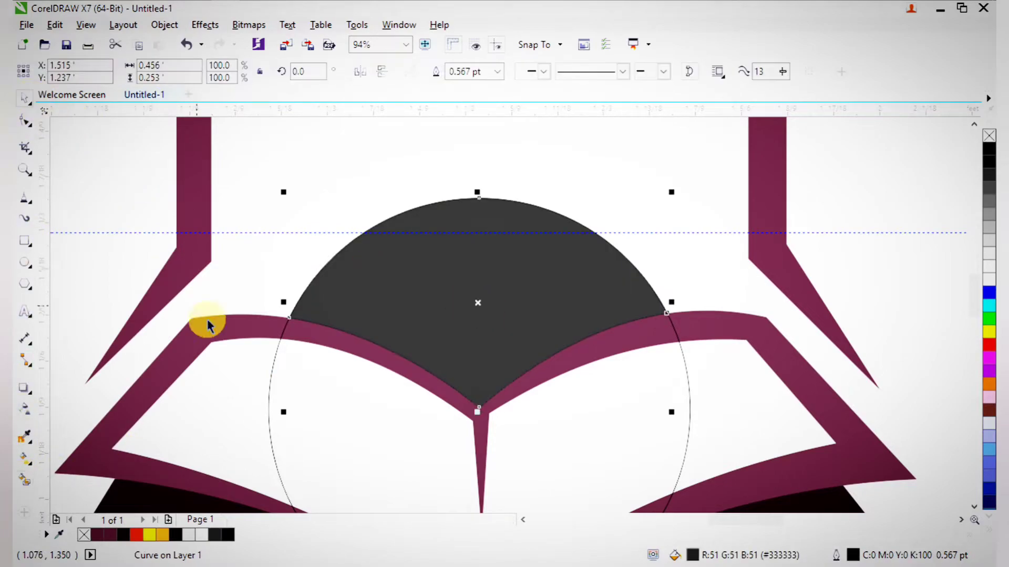
click(268, 402)
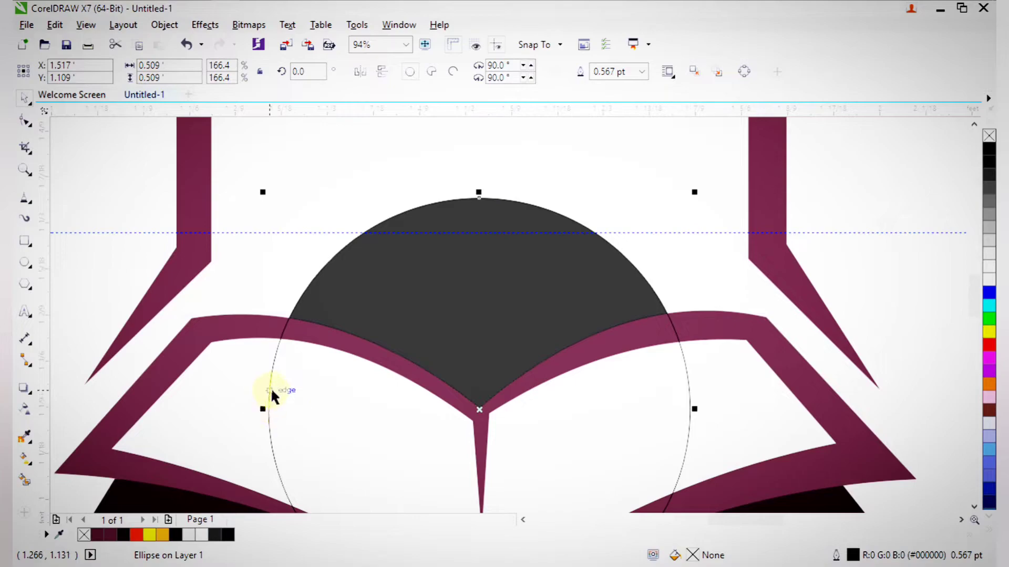
key(Delete)
Apply a vertical linear fountain fill to the sun, yellow at its top and red at the book's notch
click(479, 232)
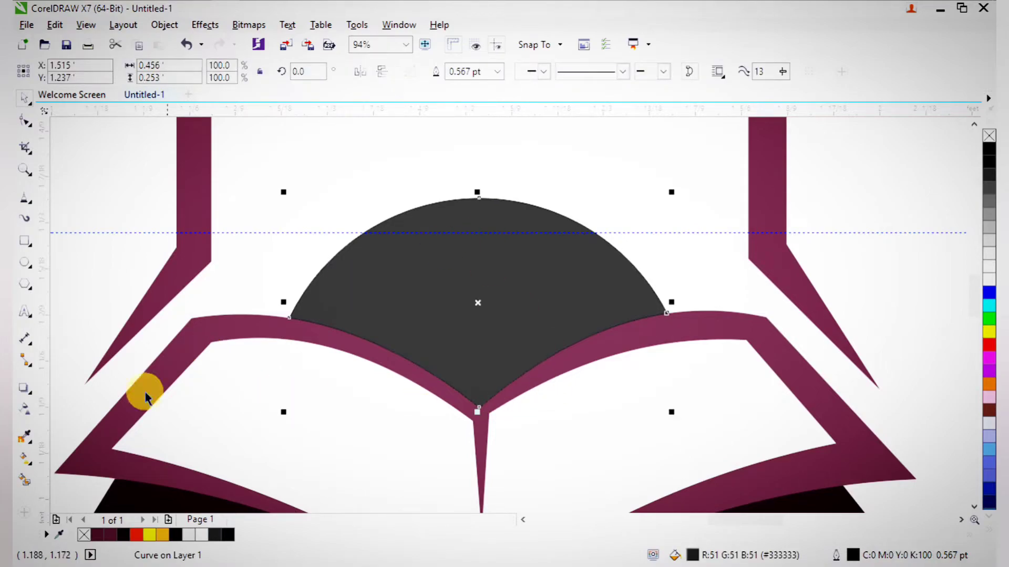
click(28, 479)
click(30, 463)
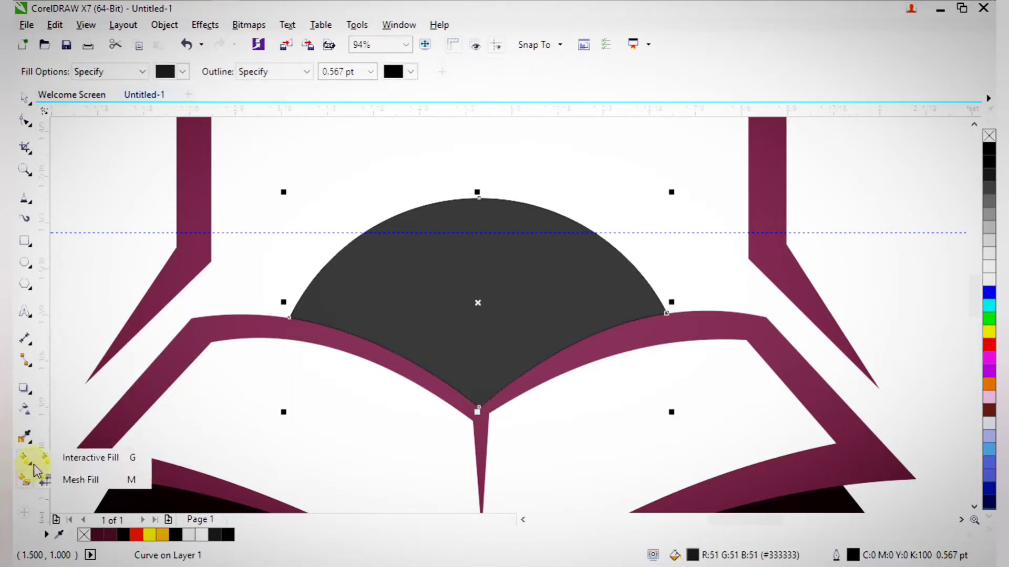
click(92, 459)
drag(479, 199, 479, 407)
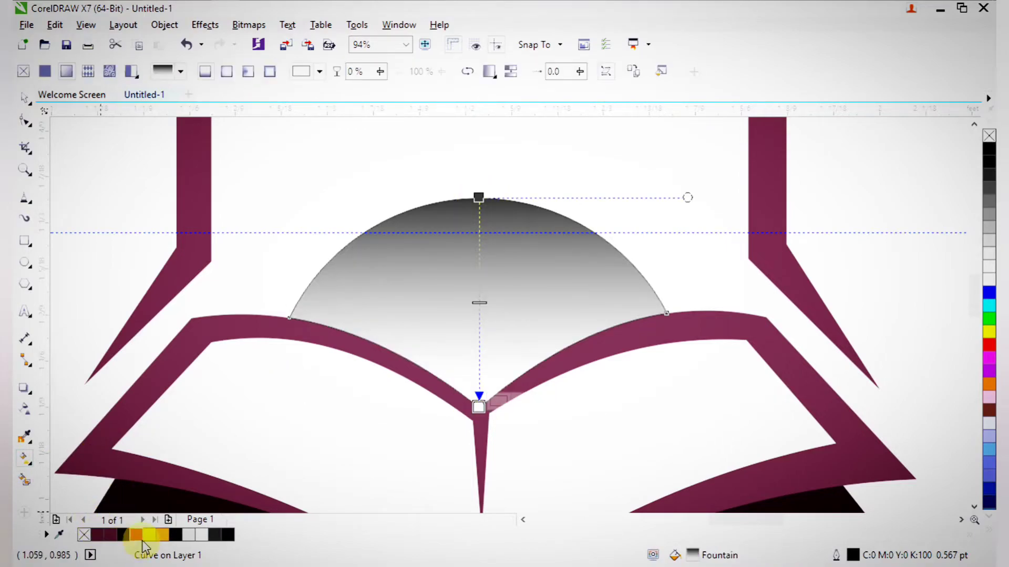
drag(496, 243, 479, 408)
drag(149, 535, 476, 196)
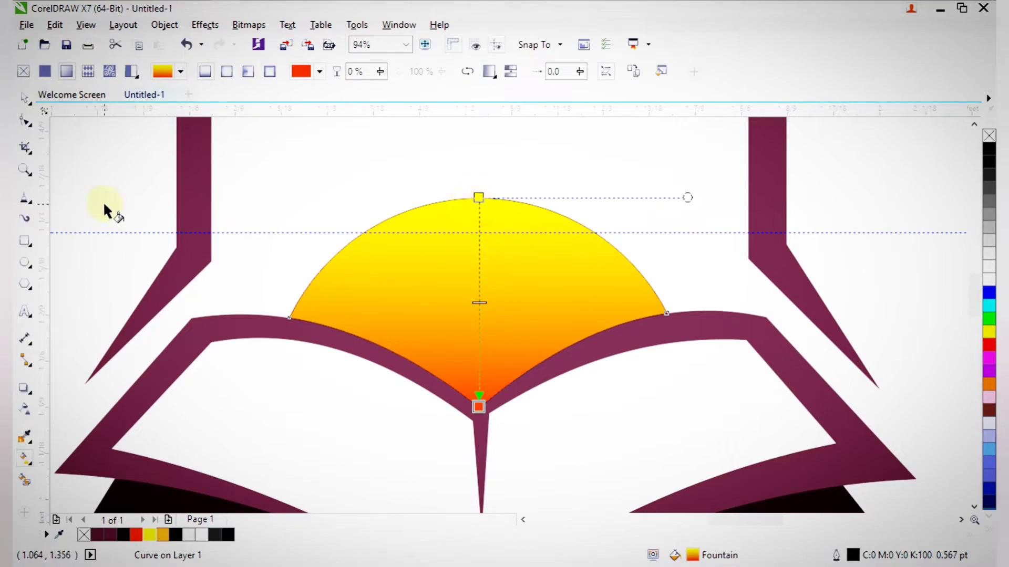
Remove the outline from the gradient-filled sun
click(25, 99)
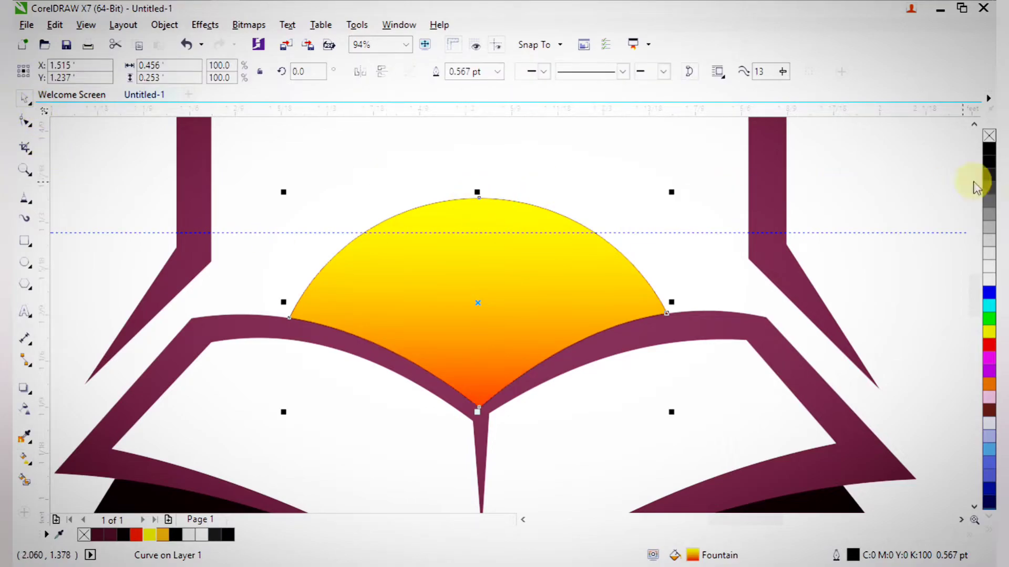
right_click(987, 138)
click(893, 196)
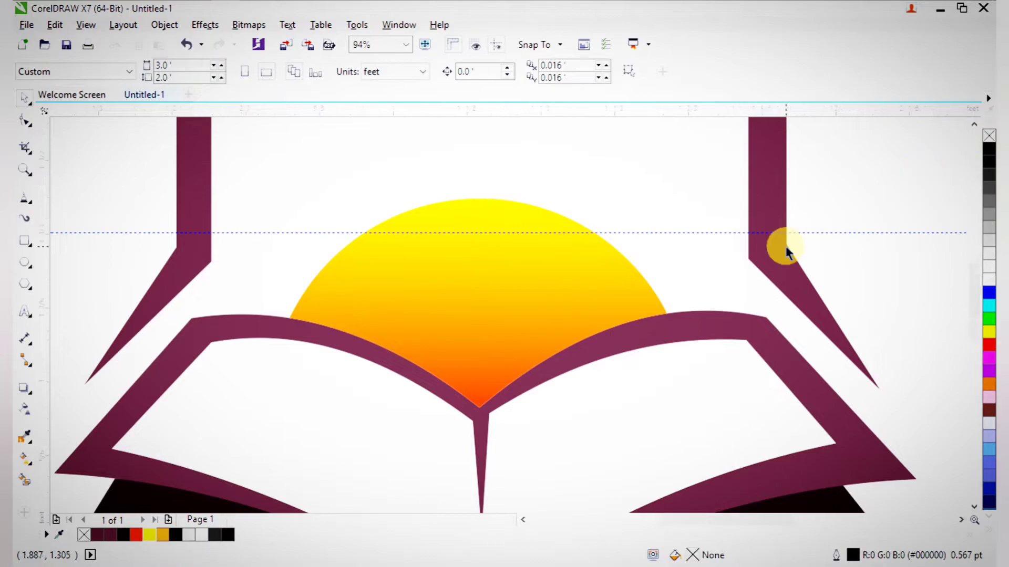
Delete the horizontal guideline that crosses the sun
scroll(786, 247, down, 2)
key(F2)
drag(575, 168, 798, 328)
key(F2)
drag(319, 169, 673, 441)
key(z)
drag(276, 180, 833, 401)
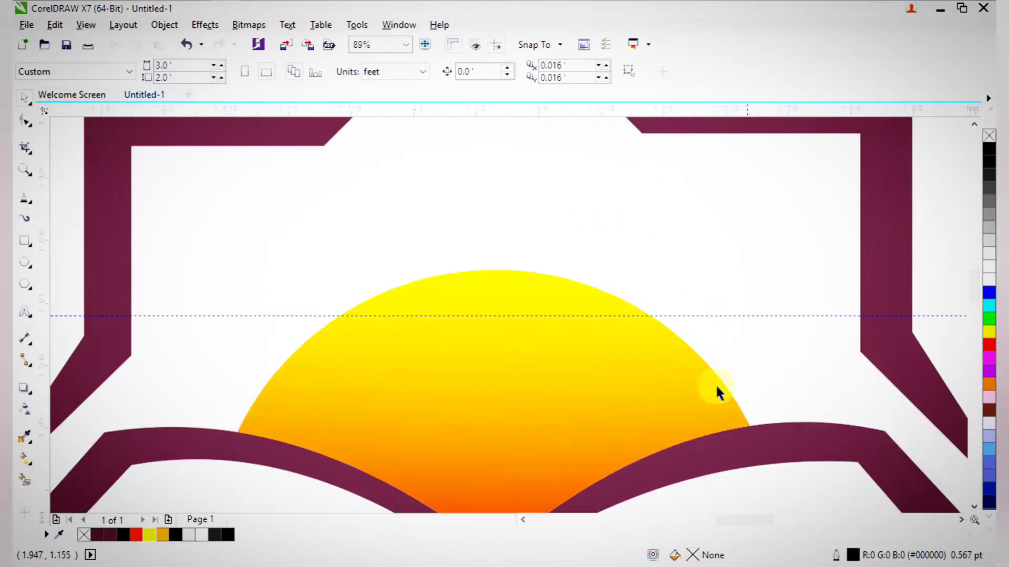
click(298, 316)
key(Delete)
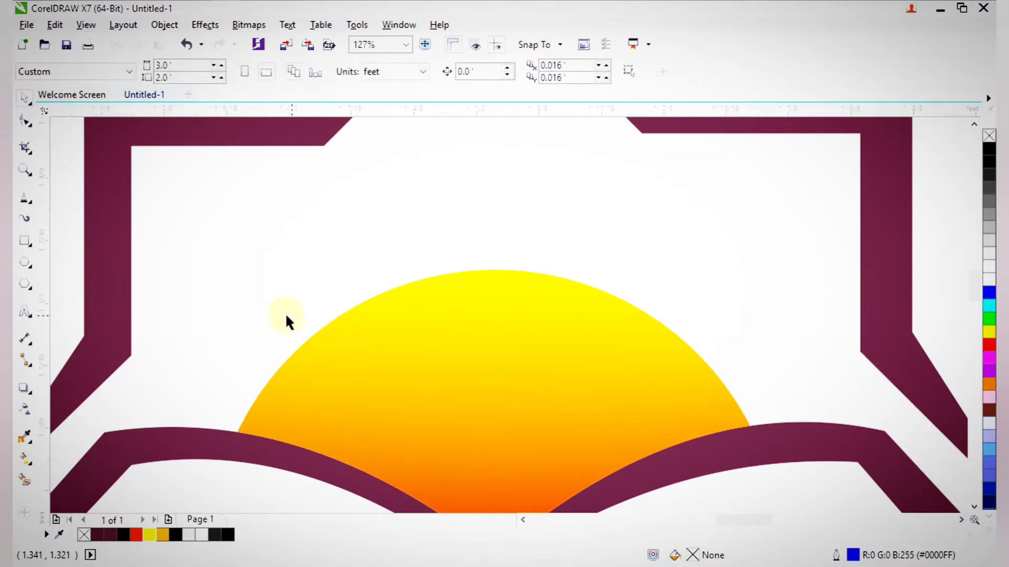
Draw a small pointed triangular ray about 0.049 by 0.03 ft just above the left page, beside the sun
scroll(304, 319, down, 1)
key(F2)
drag(174, 199, 621, 419)
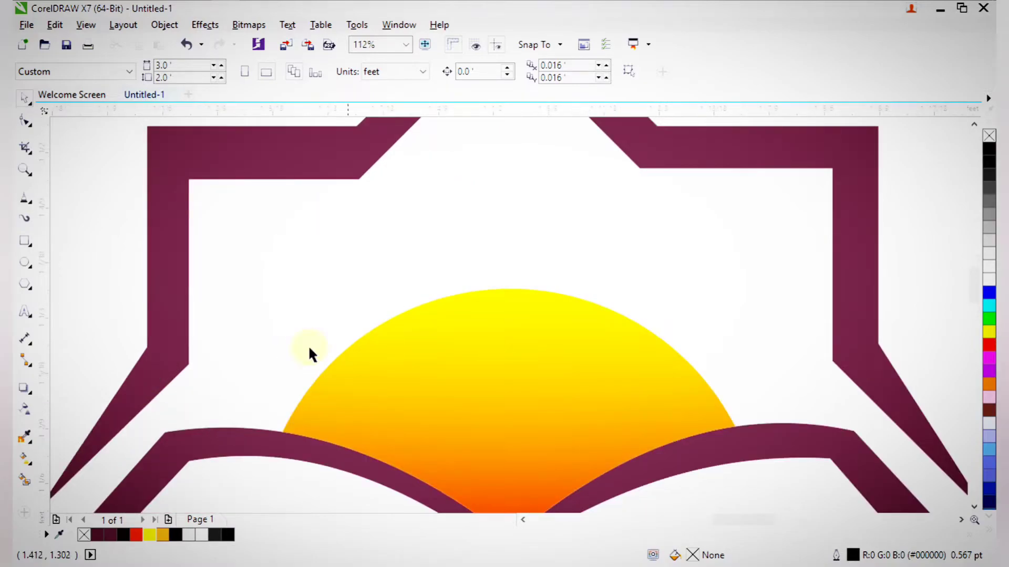
click(33, 203)
click(74, 279)
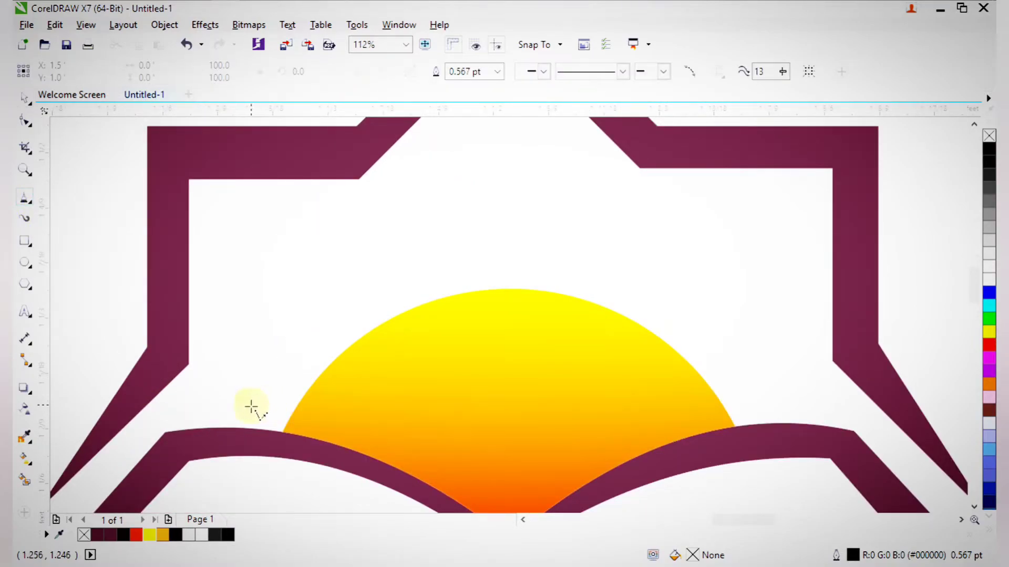
click(248, 407)
click(257, 392)
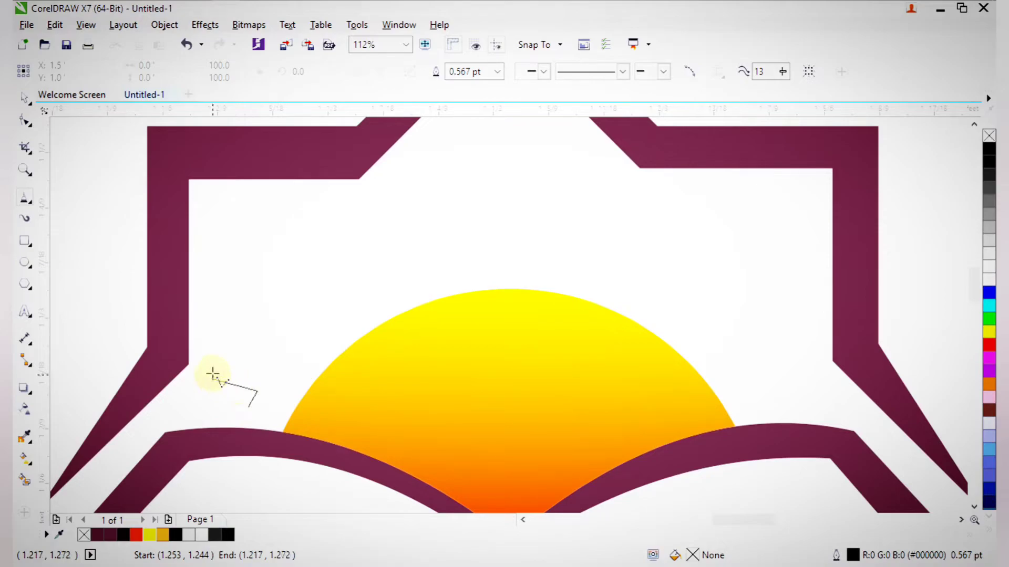
click(209, 375)
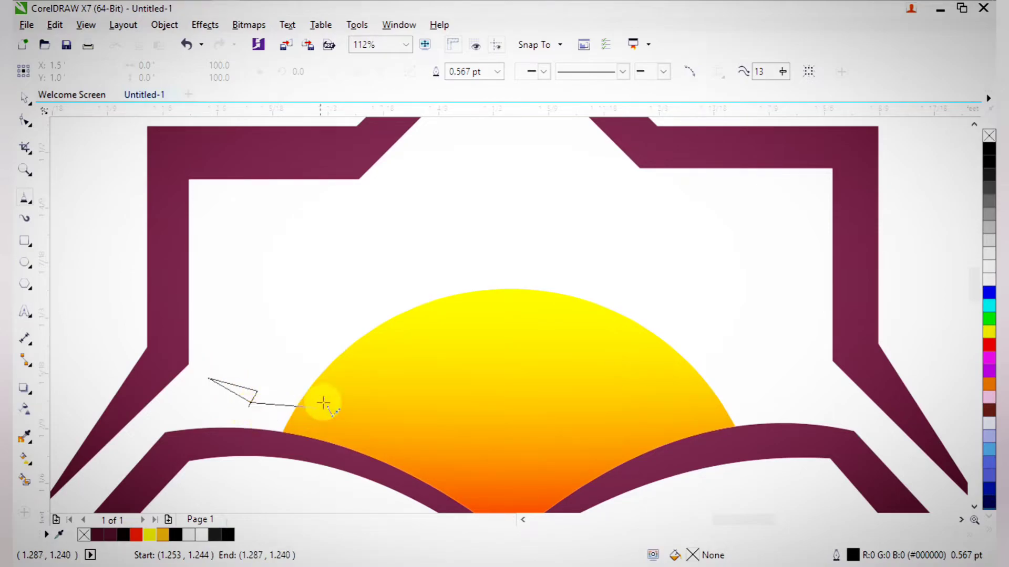
double_click(250, 408)
Draw a second, larger triangular ray above the small one, pointing outward to the upper left of the sun
click(272, 367)
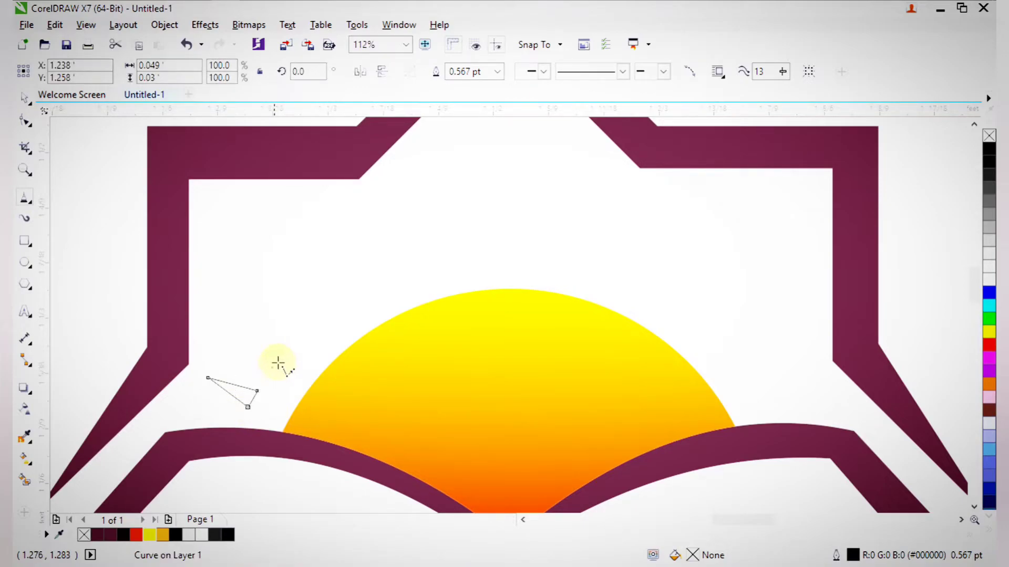
click(289, 347)
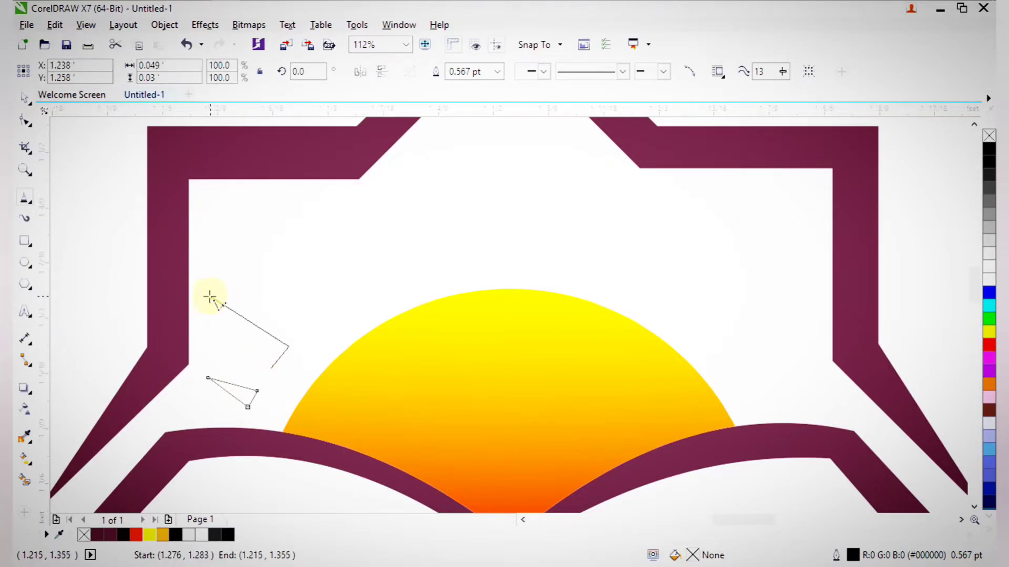
click(206, 297)
click(269, 368)
Draw a third, long triangular ray about 0.098 by 0.115 ft toward the upper frame's left inner corner
click(305, 324)
click(323, 308)
click(228, 210)
click(305, 322)
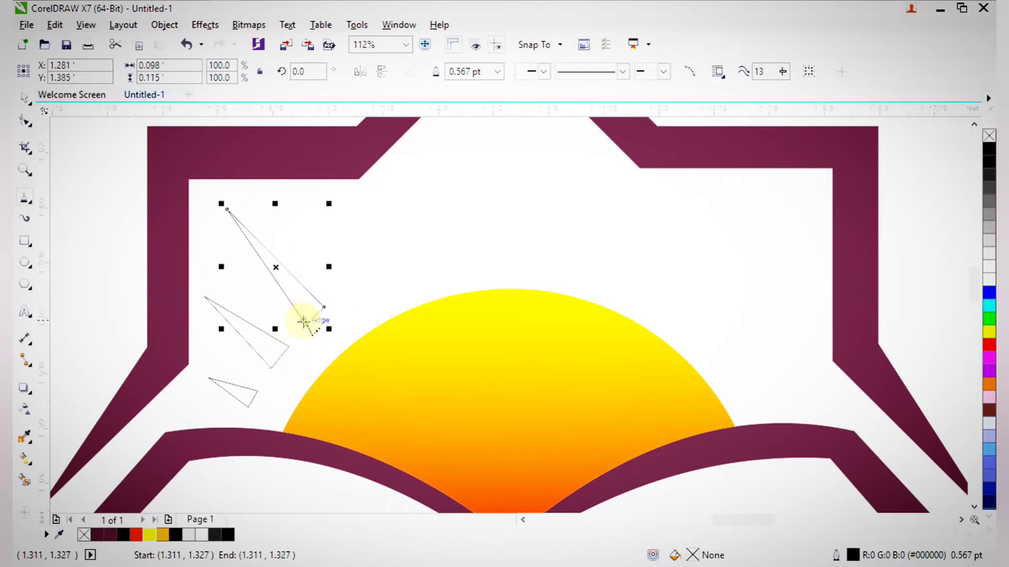
Draw a fourth, steeper triangular ray about 0.057 by 0.09 ft to the right of the long ray
click(345, 296)
click(368, 280)
click(345, 295)
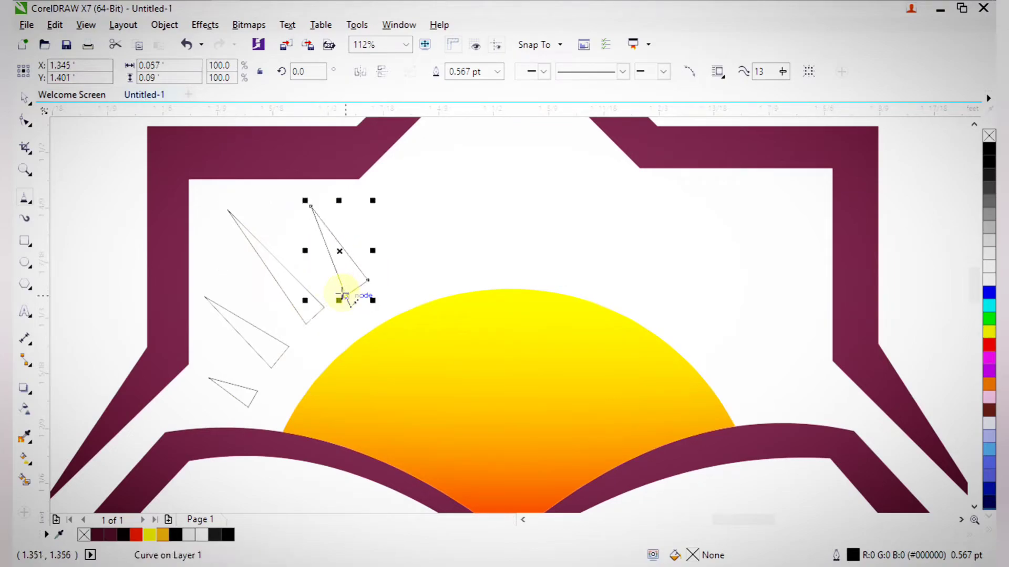
Draw two more triangular rays above the sun: one about 0.025 by 0.053 ft, and a taller one about 0.026 by 0.097 ft toward the center
click(397, 267)
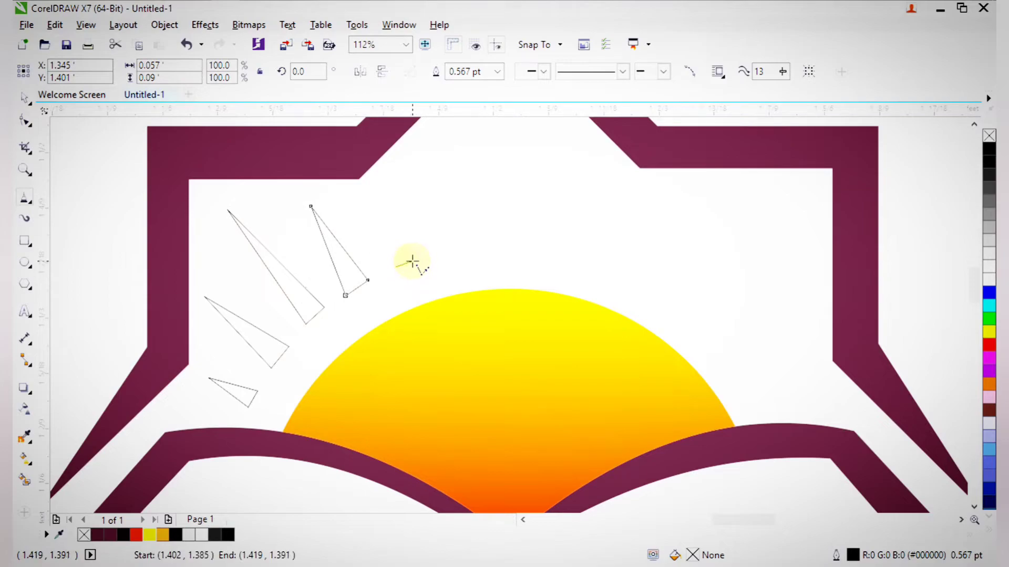
click(387, 215)
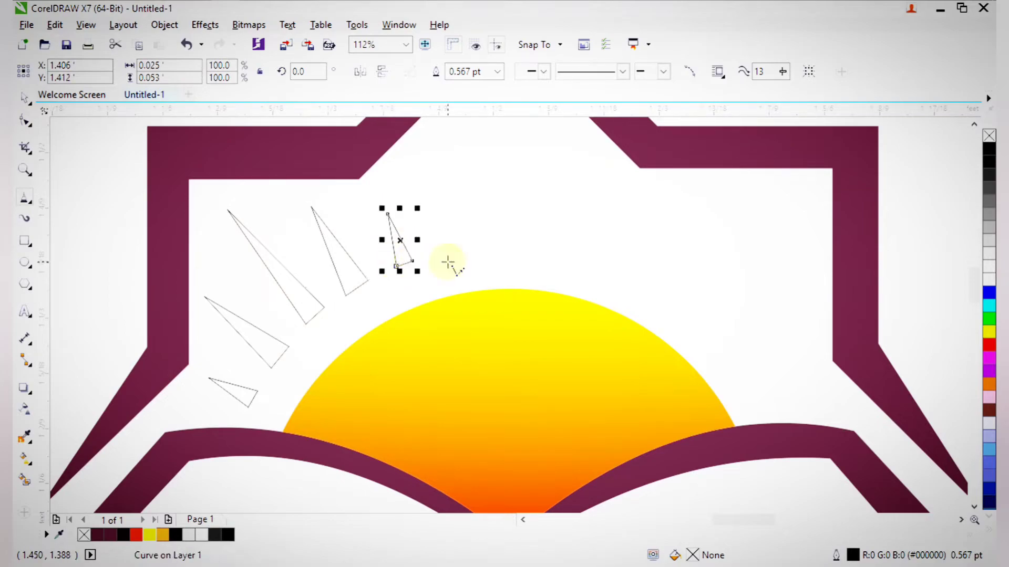
click(444, 254)
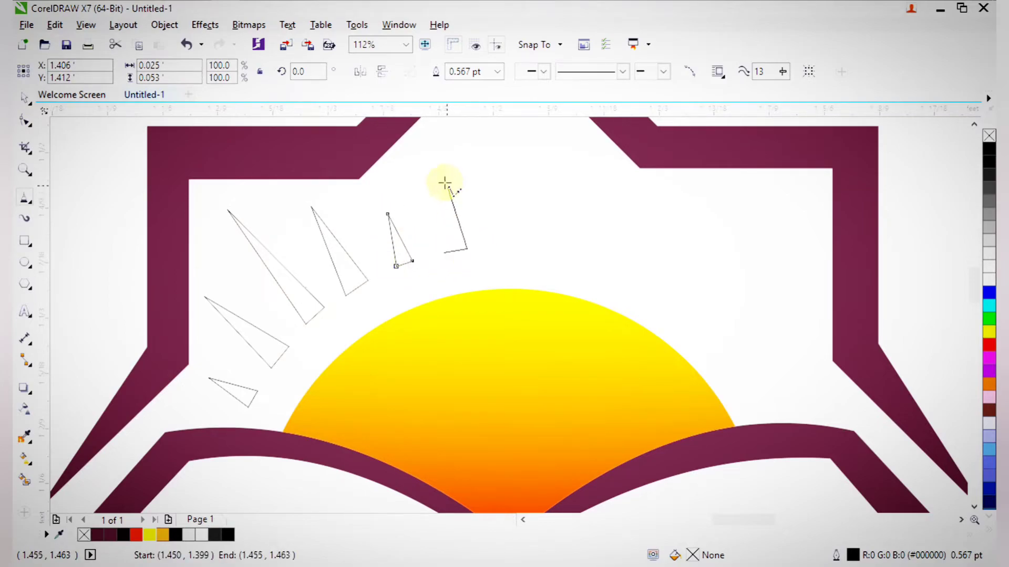
click(440, 156)
click(444, 254)
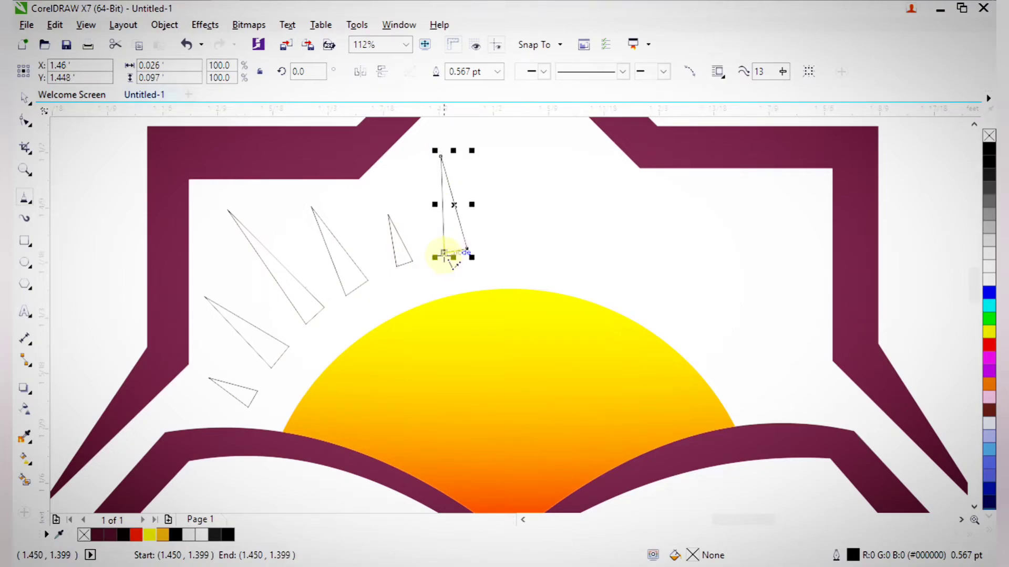
Draw a tall upright triangular ray about 0.028 by 0.121 ft centered above the sun, pointing to the upper frame's peak
click(495, 242)
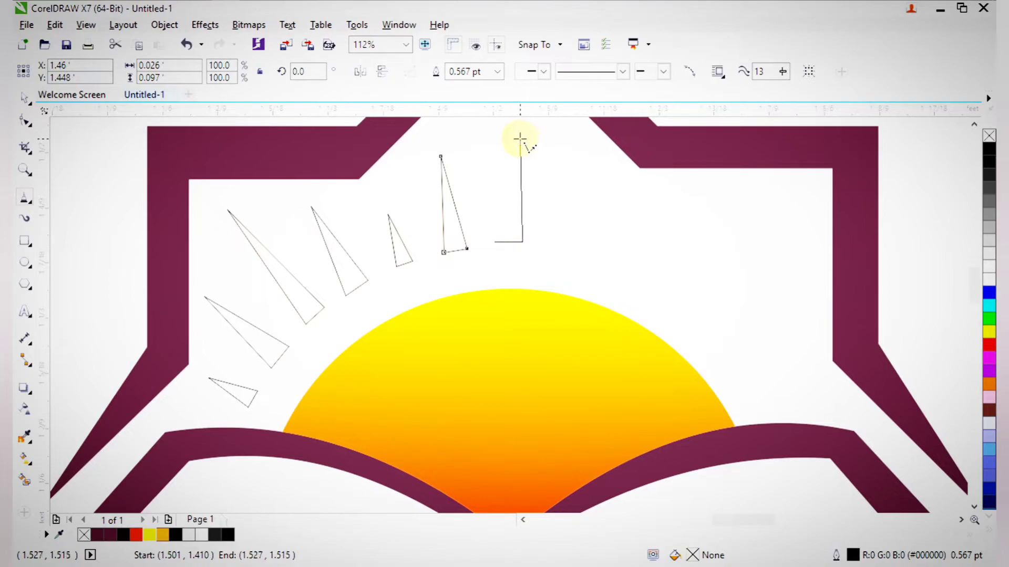
scroll(522, 135, down, 3)
scroll(590, 250, up, 2)
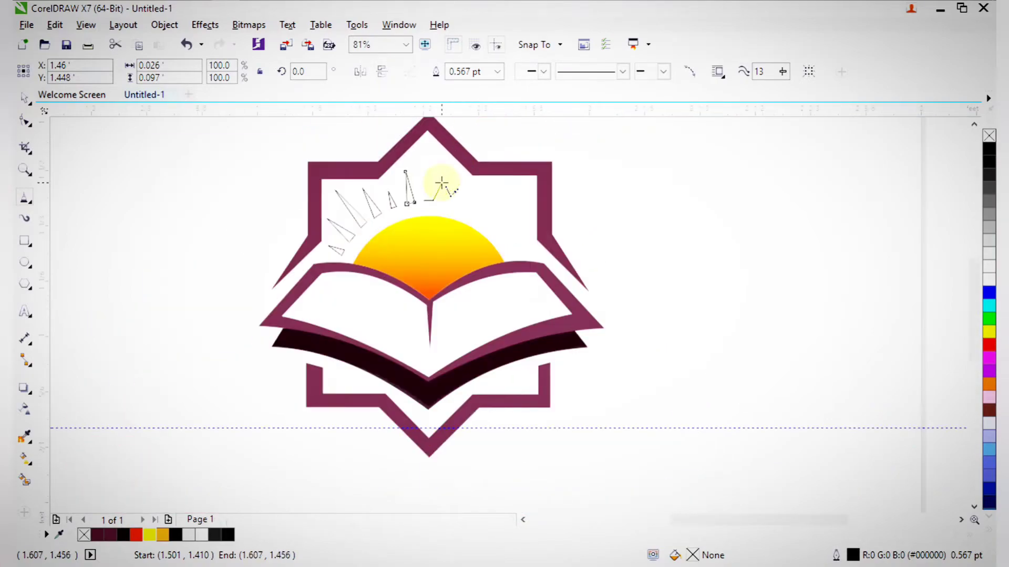
scroll(558, 275, up, 2)
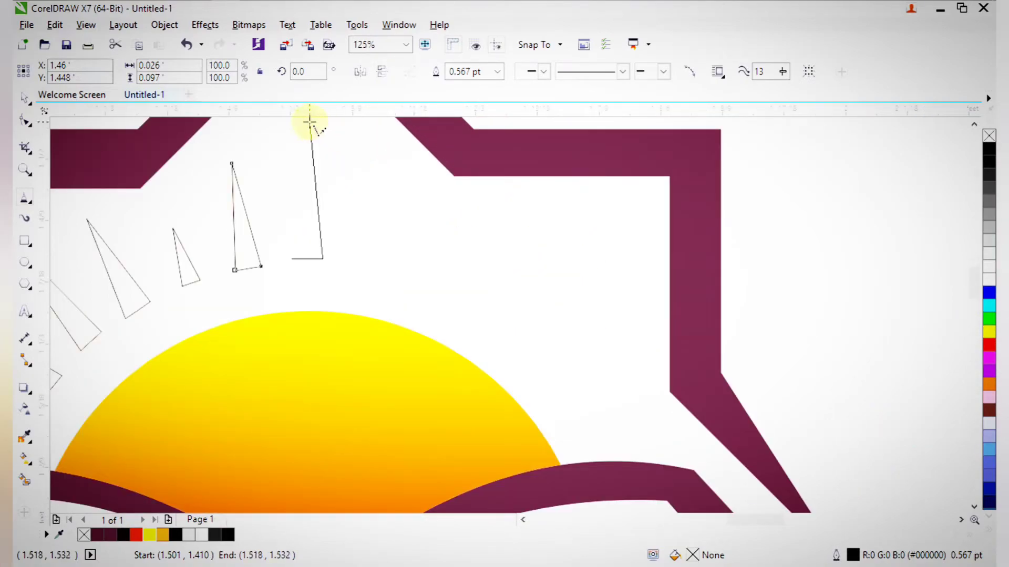
click(310, 124)
click(292, 258)
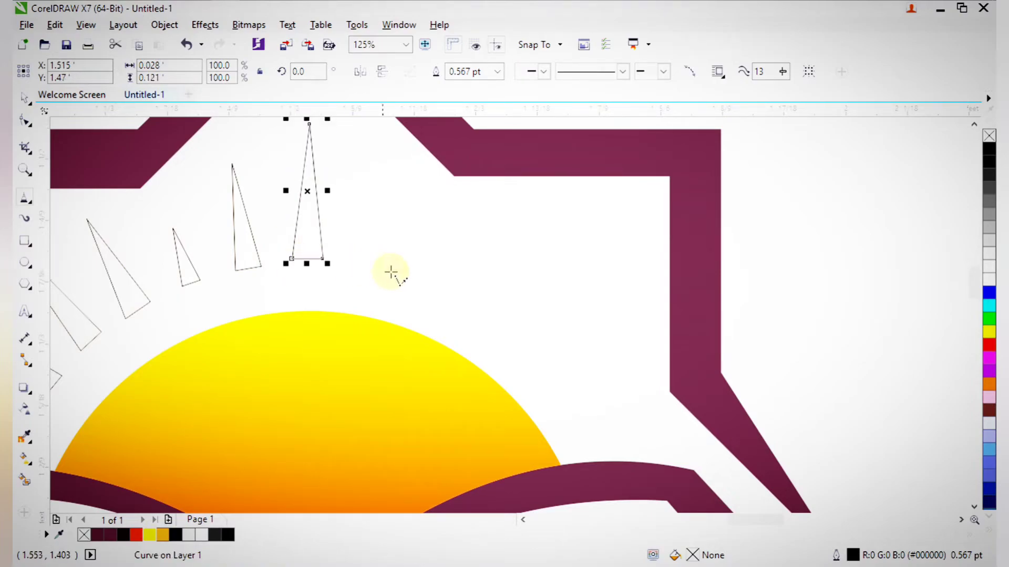
Draw a triangular ray about 0.03 by 0.102 ft just to the right of the central ray
click(355, 268)
click(383, 271)
click(389, 157)
click(355, 267)
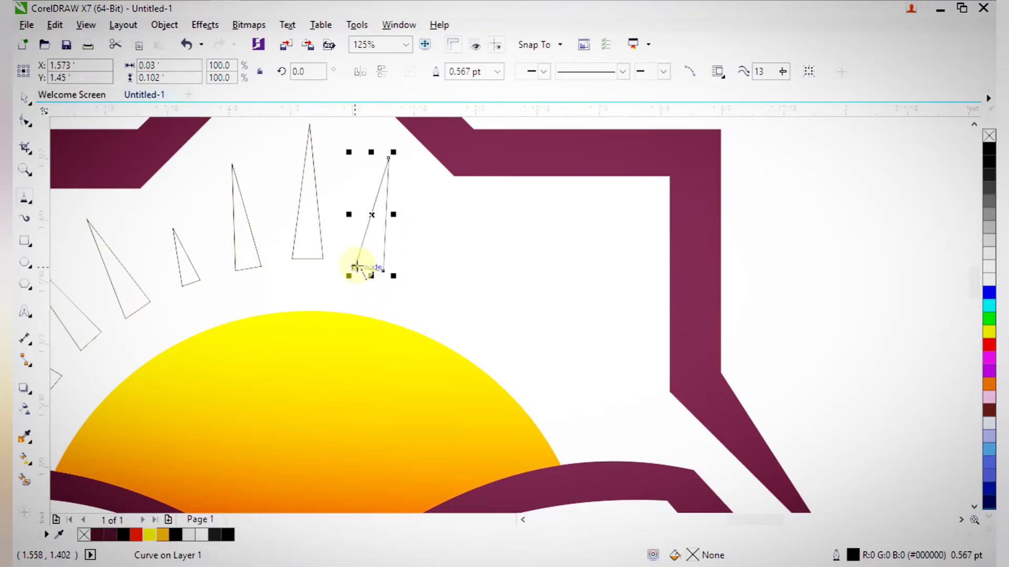
Continue the arc rightward with a short triangular ray about 0.037 by 0.062 ft and a longer one about 0.057 by 0.086 ft
click(409, 280)
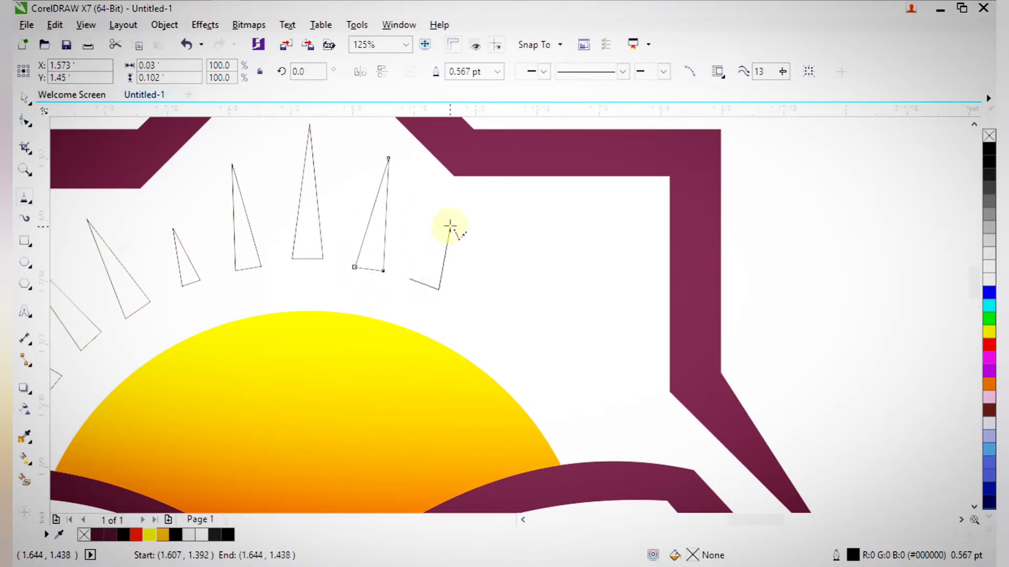
click(410, 279)
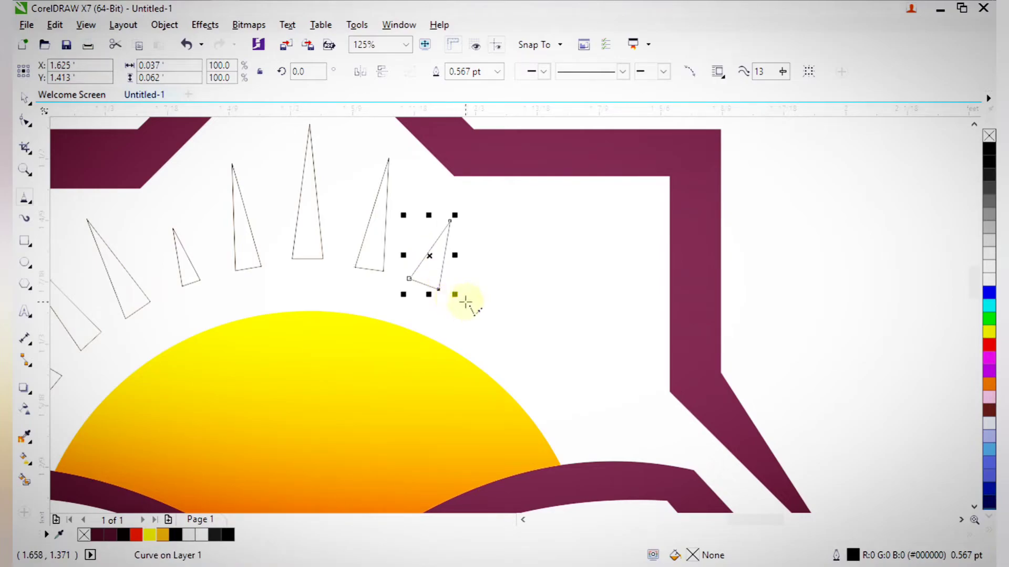
click(466, 302)
click(489, 319)
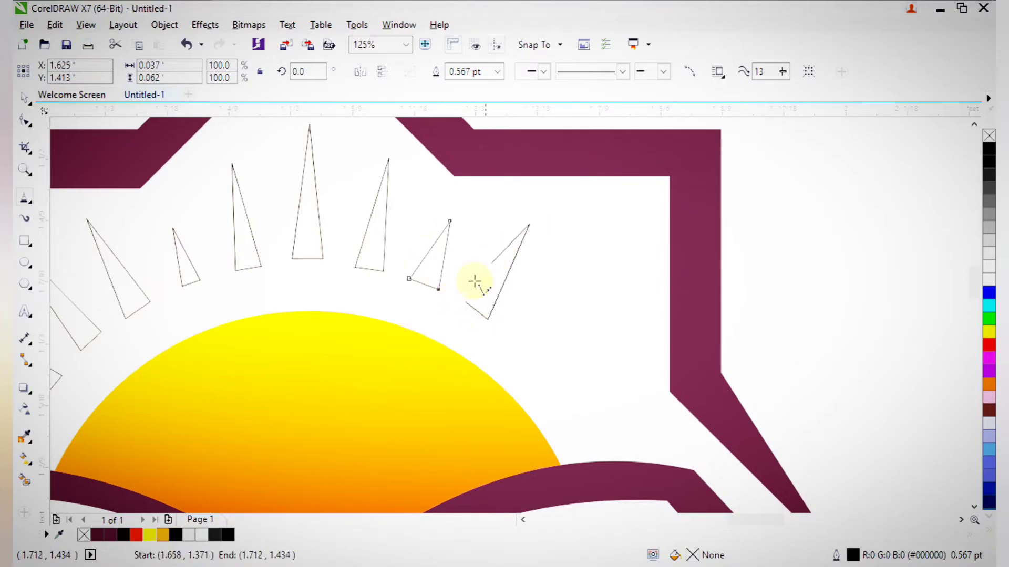
click(466, 301)
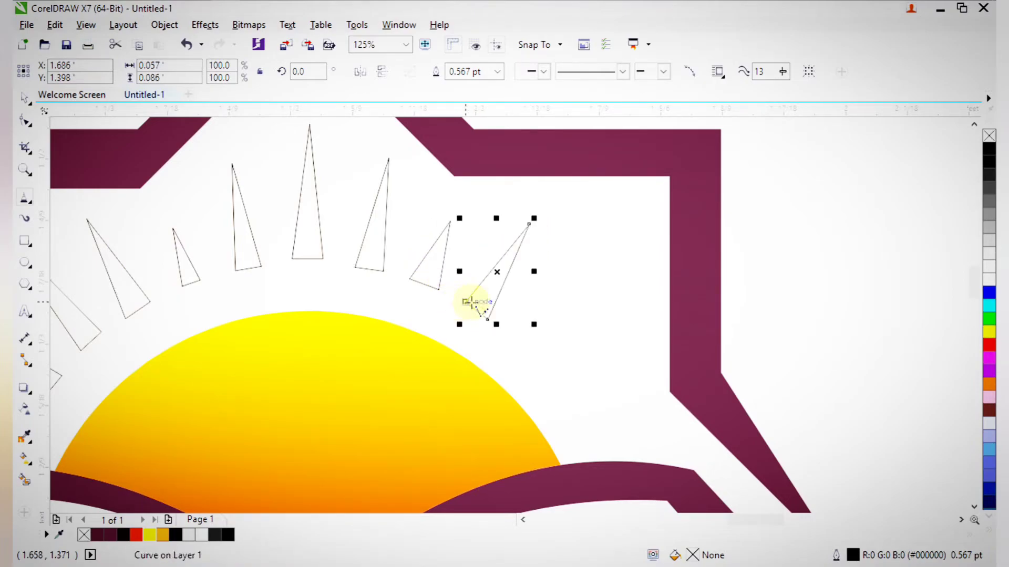
Draw a long triangular ray about 0.093 by 0.111 ft pointing toward the upper frame's right inner corner
click(514, 338)
click(539, 355)
click(617, 234)
click(516, 338)
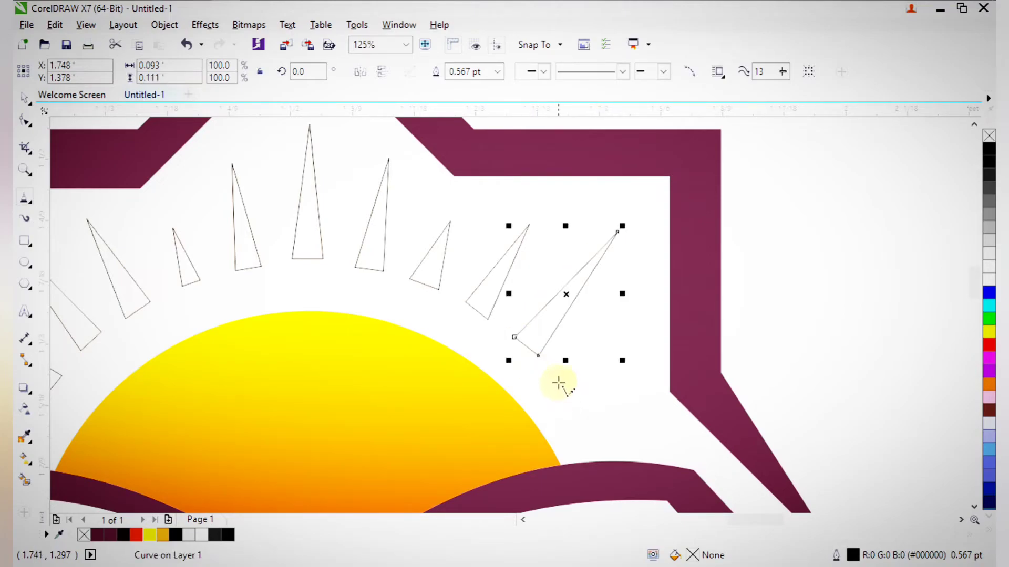
Draw the last two rays above the right page, one about 0.074 by 0.067 ft and a small one about 0.047 by 0.037 ft
click(558, 382)
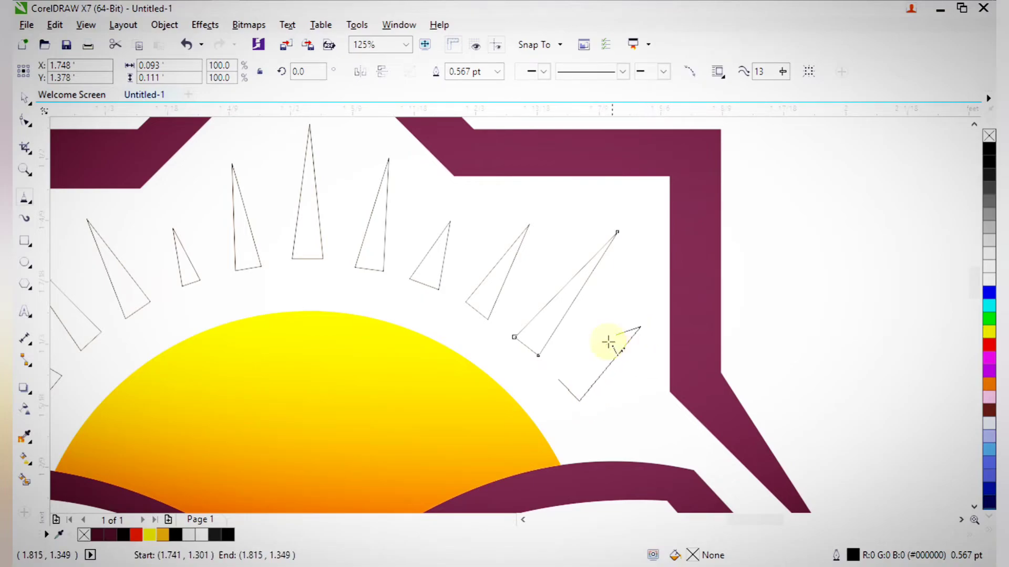
click(558, 379)
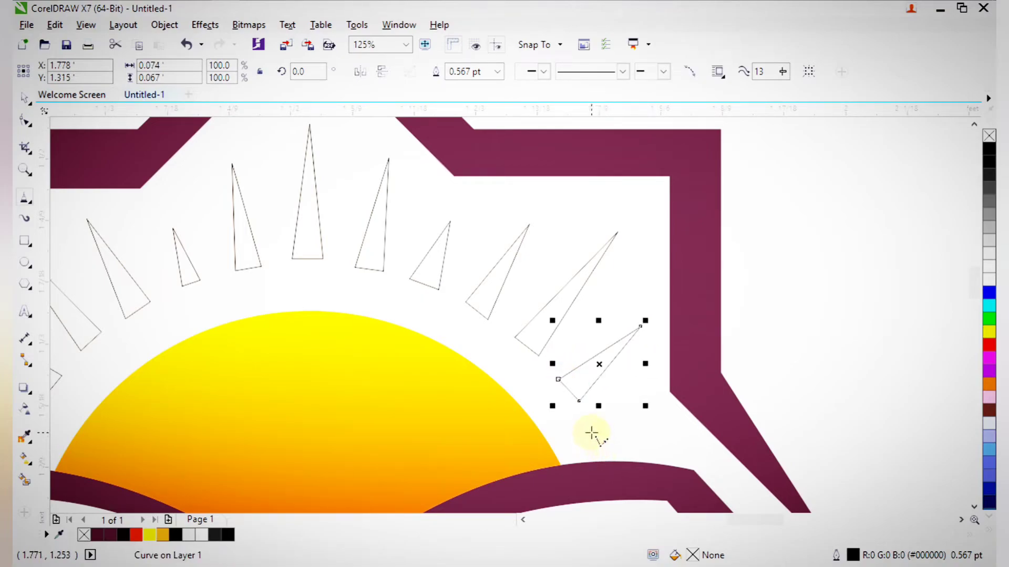
click(594, 429)
click(642, 408)
click(603, 443)
click(592, 431)
Fill all the triangular sun rays with golden orange (#FF972E) and remove their outlines
scroll(560, 379, down, 2)
scroll(560, 380, down, 1)
key(F2)
drag(328, 234, 634, 449)
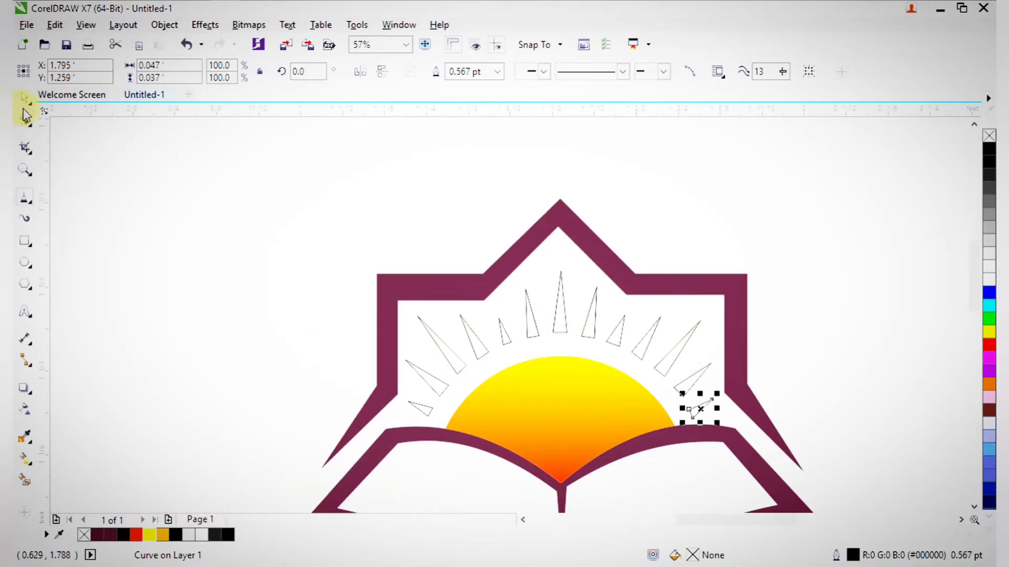
drag(156, 181, 701, 436)
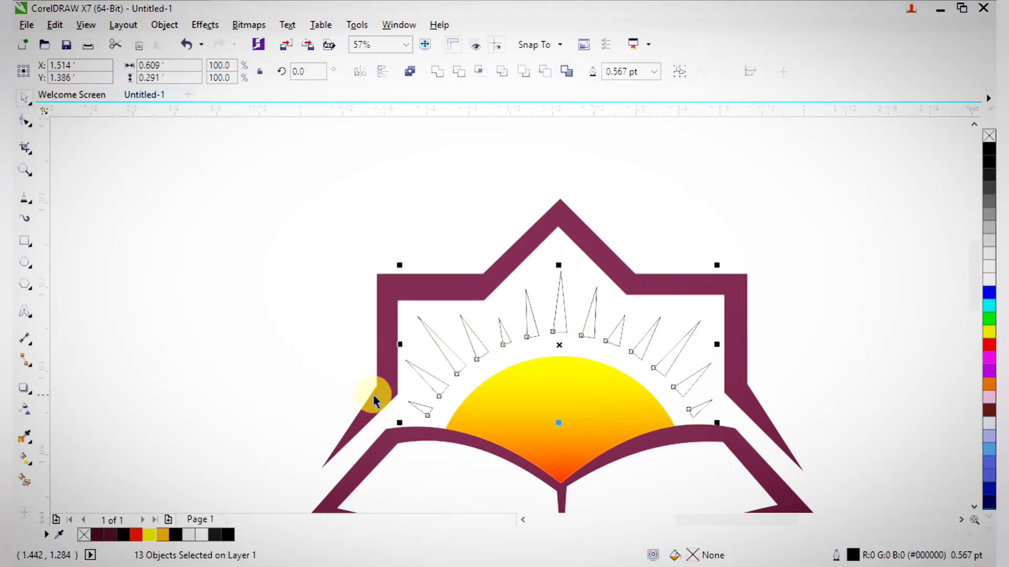
click(165, 535)
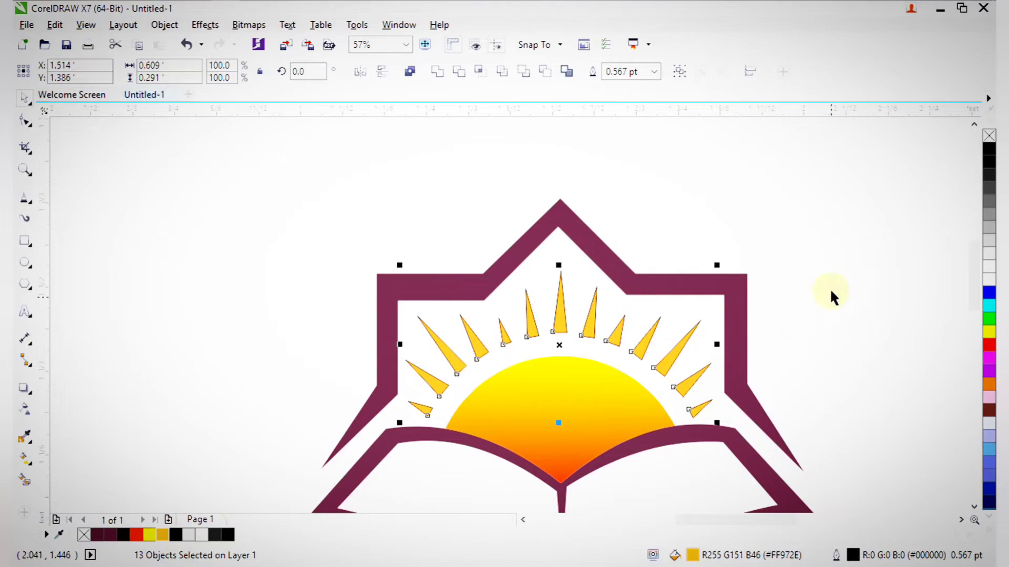
right_click(988, 137)
click(844, 310)
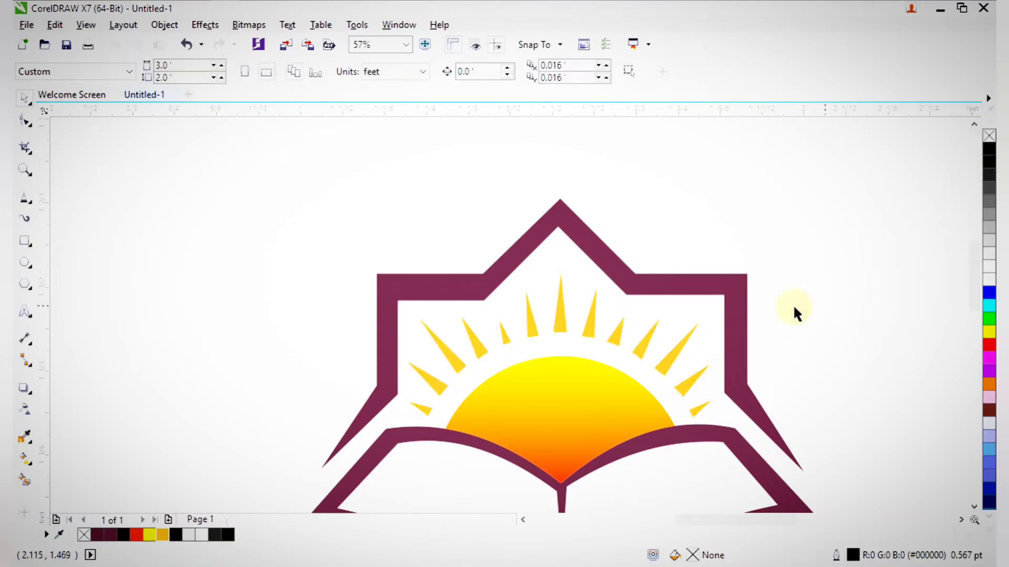
scroll(742, 315, down, 3)
key(F2)
drag(577, 237, 796, 509)
drag(391, 150, 683, 374)
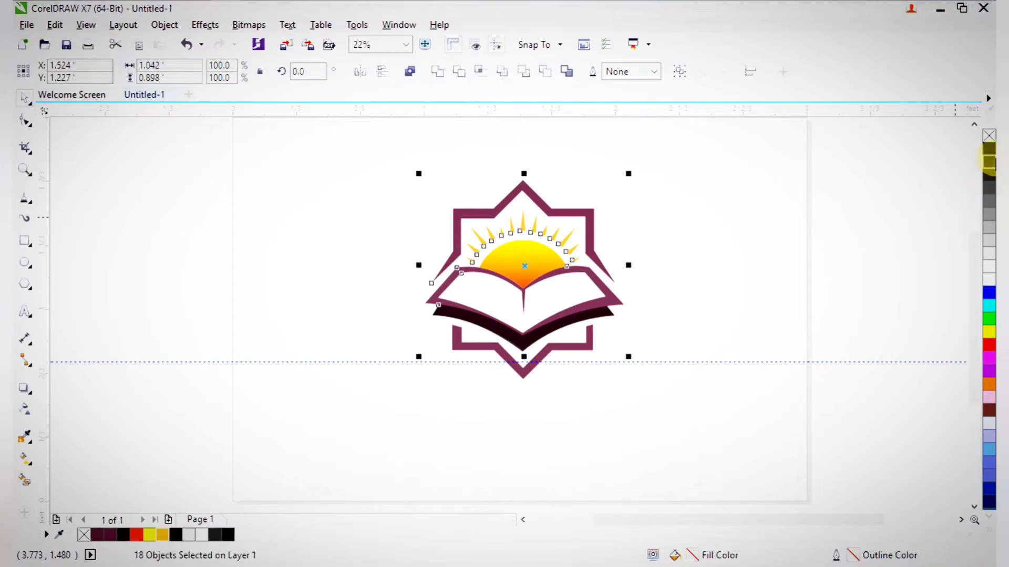
drag(757, 402, 383, 135)
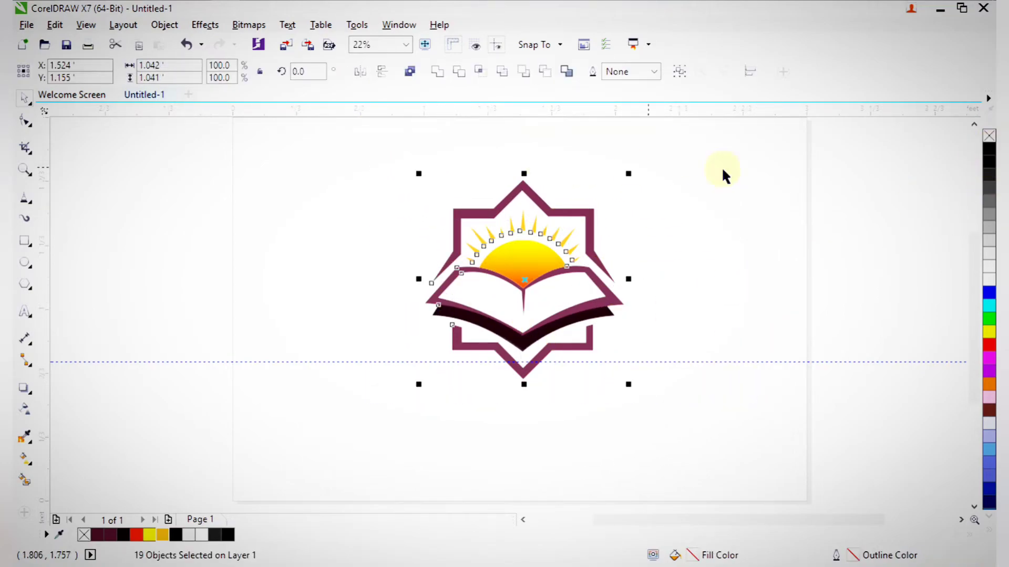
click(804, 261)
key(F2)
drag(348, 170, 659, 405)
key(F2)
drag(335, 221, 713, 473)
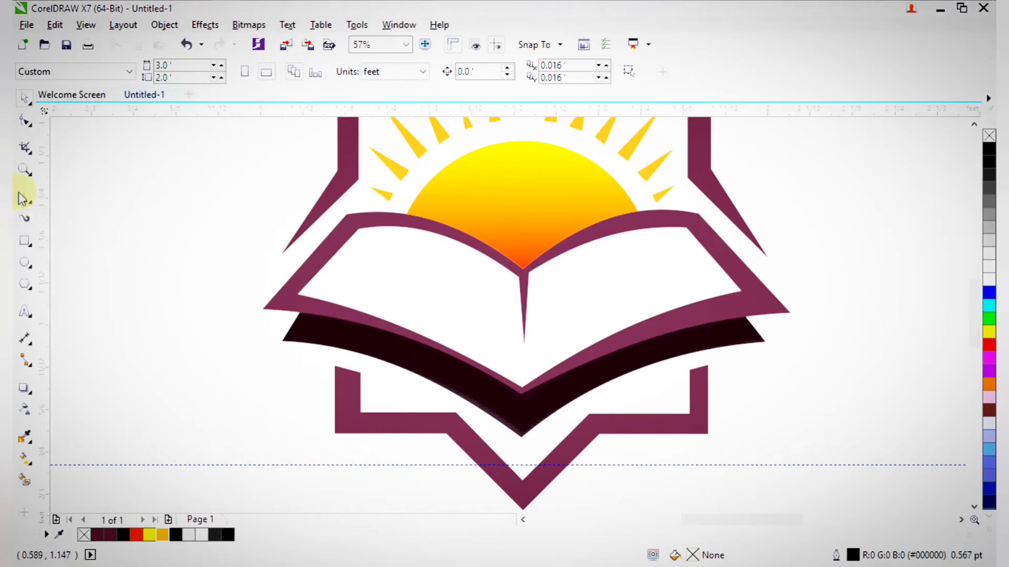
click(32, 203)
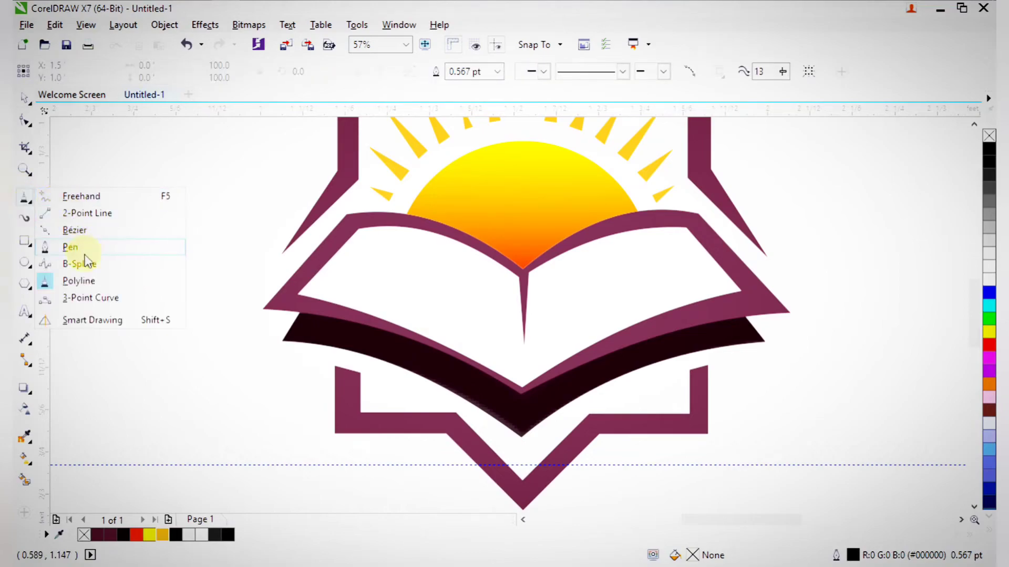
click(84, 282)
drag(388, 255, 472, 271)
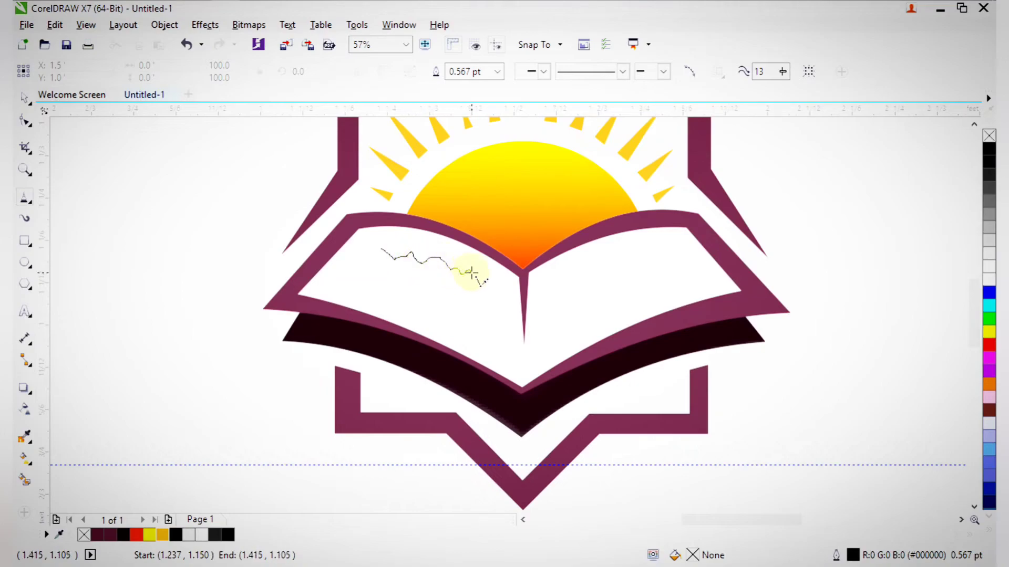
key(Escape)
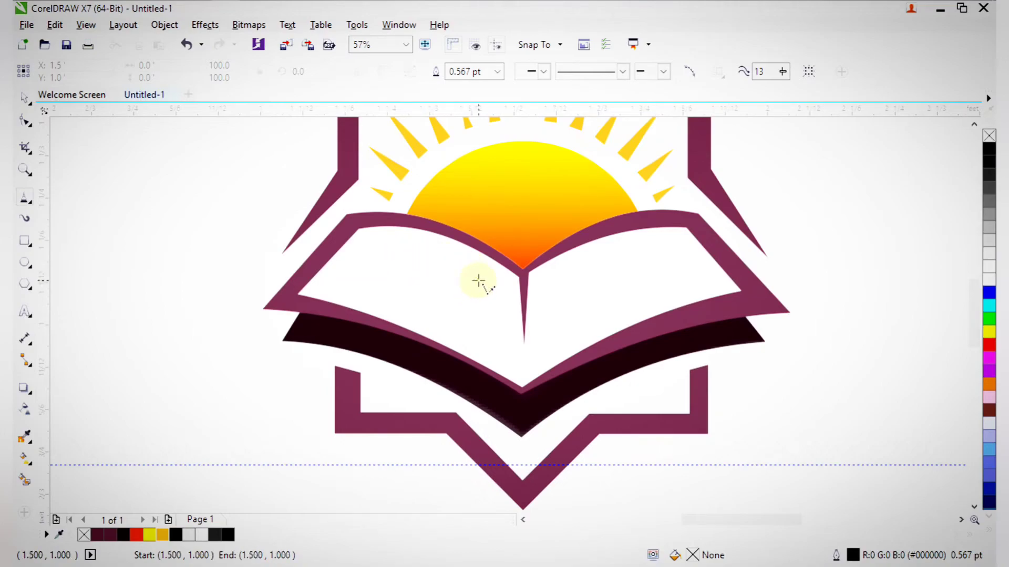
Draw four wavy handwriting-like lines on the open book with the Freehand tool, two on each page
click(31, 202)
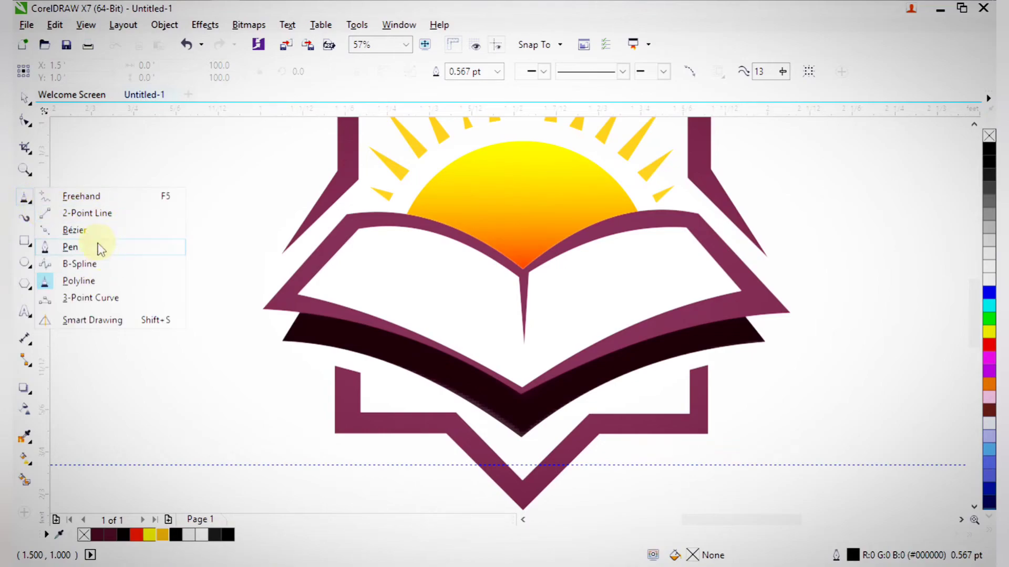
click(102, 201)
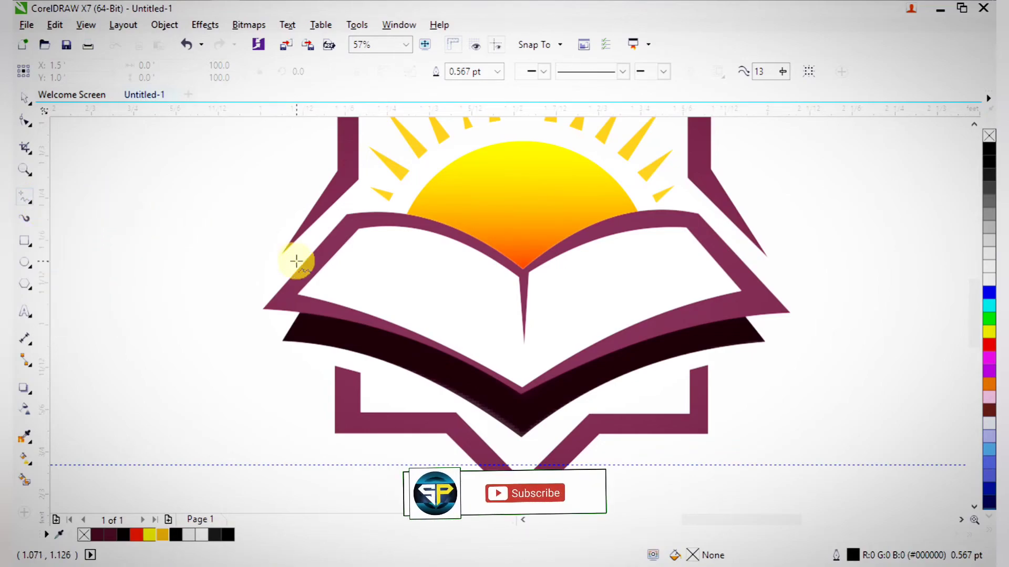
click(389, 250)
mouse_move(403, 260)
mouse_down()
mouse_move(429, 272)
mouse_move(464, 280)
mouse_up()
mouse_move(374, 292)
mouse_down()
mouse_move(422, 300)
mouse_move(450, 309)
mouse_up()
drag(568, 278, 650, 251)
mouse_move(583, 319)
mouse_down()
mouse_move(602, 300)
mouse_move(608, 307)
mouse_move(660, 284)
mouse_up()
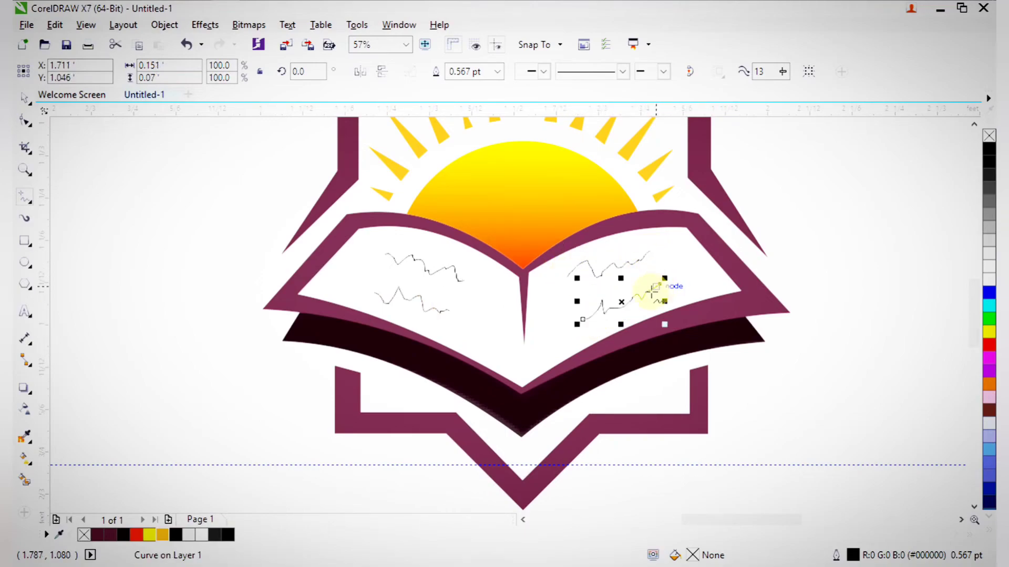
Set the outline width of the two wavy lines on the left page to 3.0 pt
click(24, 99)
drag(224, 235, 515, 389)
click(654, 72)
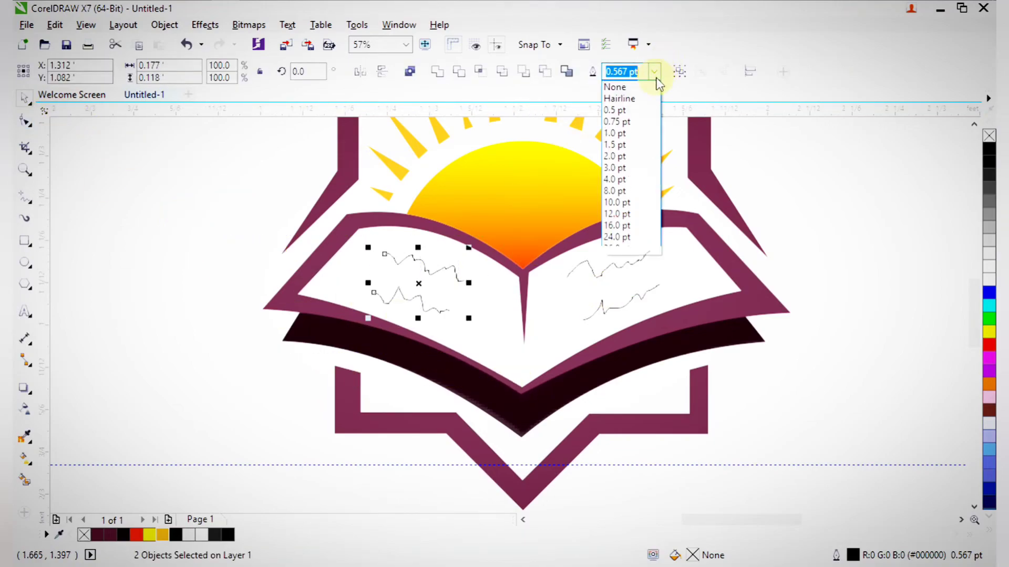
click(630, 168)
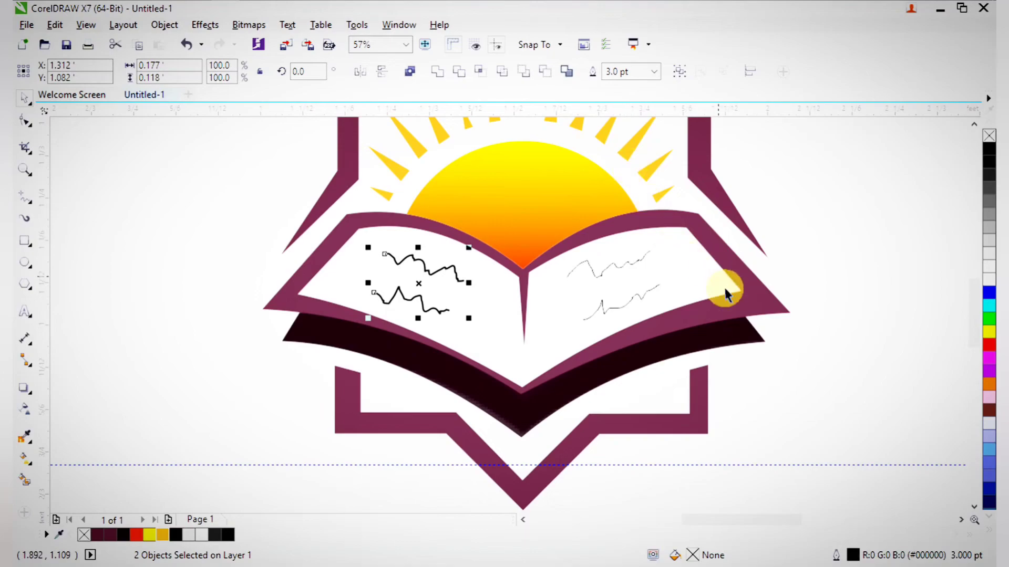
Set the outline width of the two wavy lines on the right page to 4.0 pt
drag(839, 377, 517, 207)
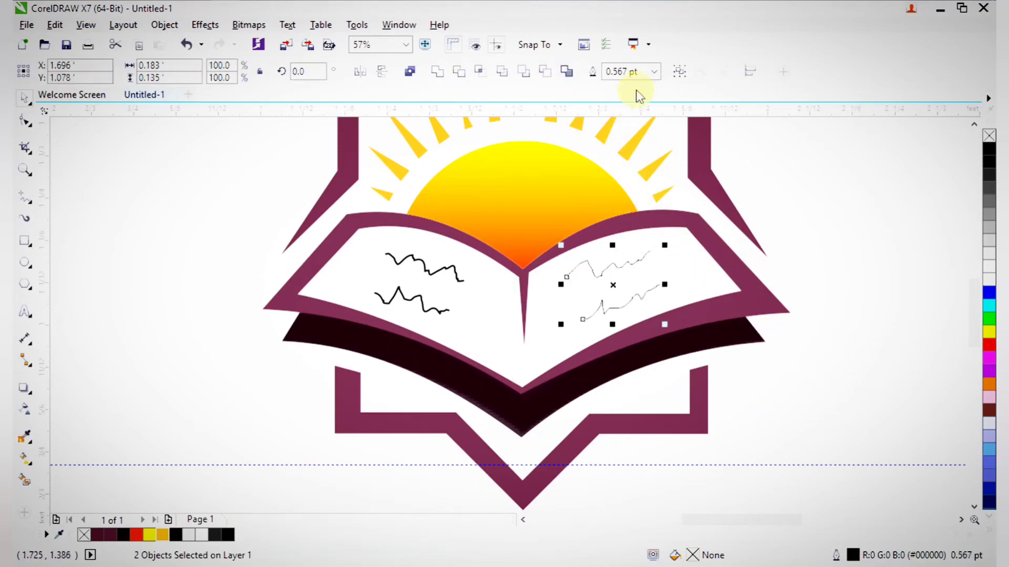
click(654, 71)
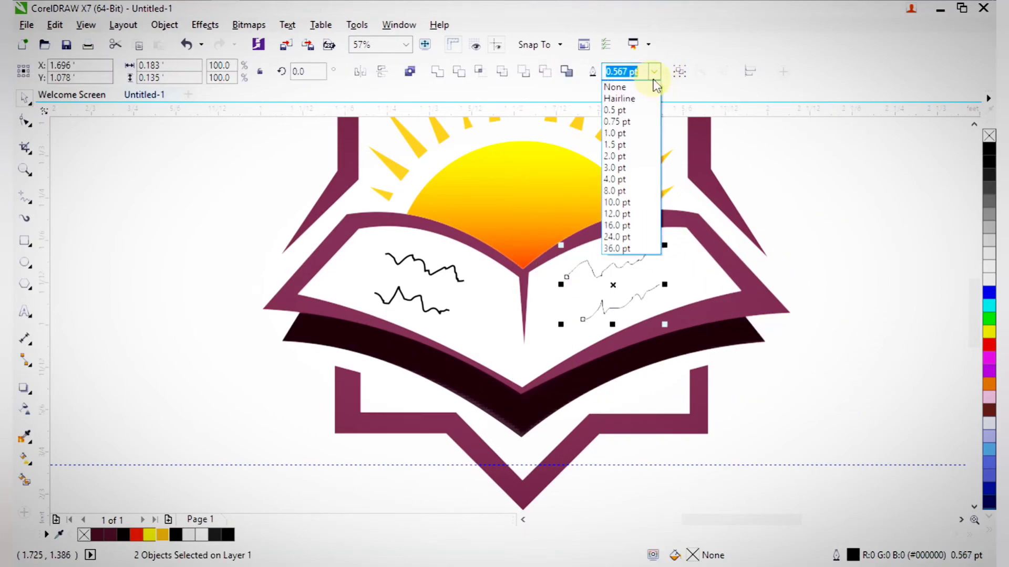
click(636, 177)
click(841, 320)
Add the artistic text "COMPANY NAME" in the empty area to the lower left of the logo
scroll(542, 228, down, 5)
key(z)
drag(432, 158, 643, 394)
scroll(483, 316, down, 3)
drag(333, 203, 598, 395)
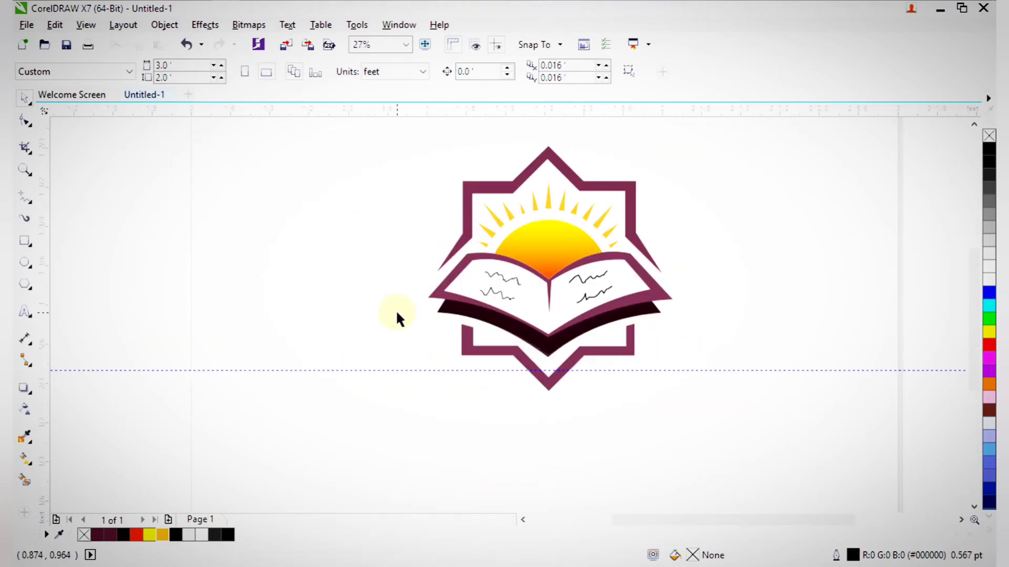
click(24, 312)
click(286, 341)
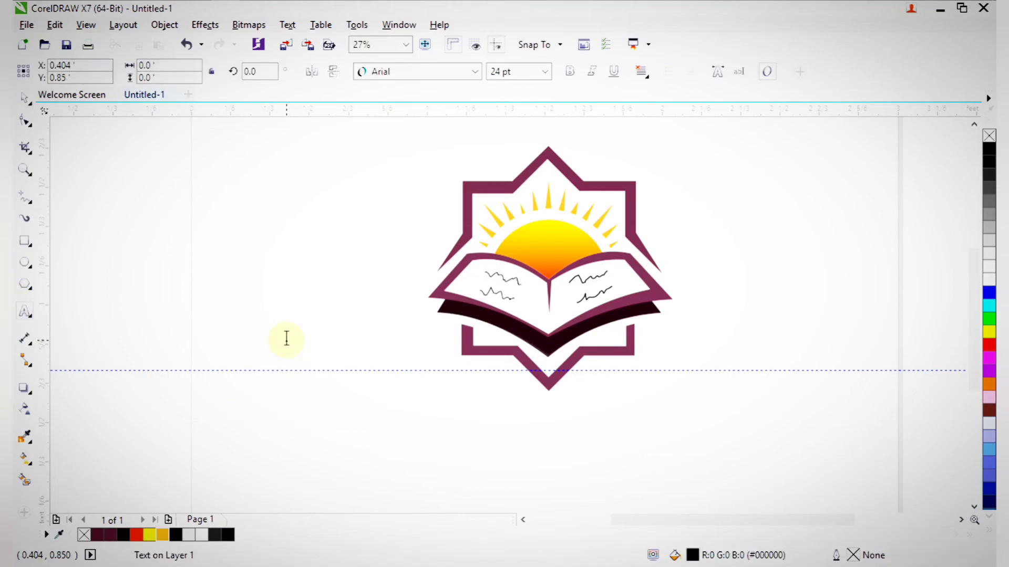
text(G)
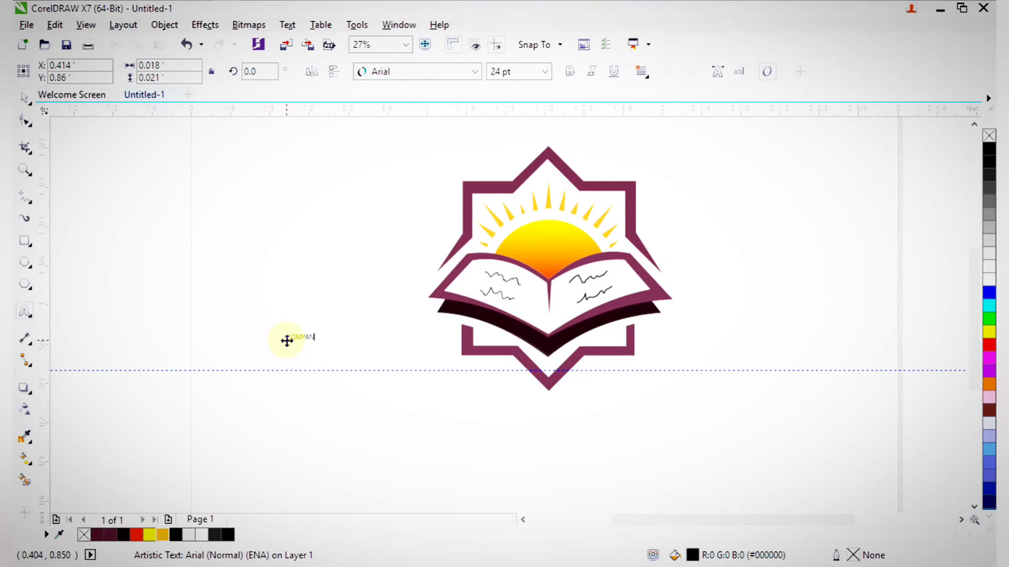
text(Y NAME)
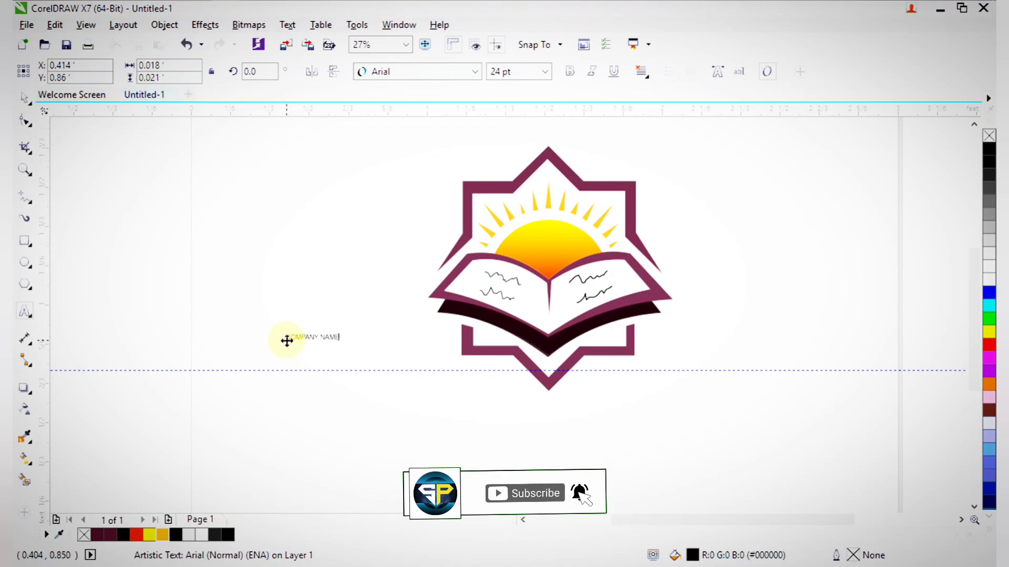
Enlarge the "COMPANY NAME" text to about 106 pt and move it below the logo's bottom tip
click(23, 99)
drag(344, 346, 434, 445)
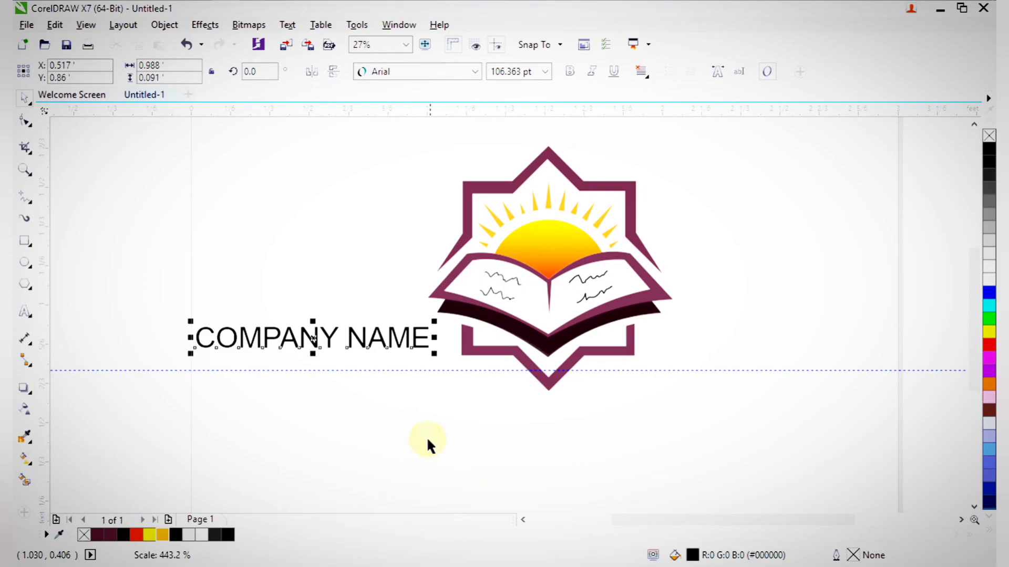
click(313, 337)
drag(313, 338, 449, 428)
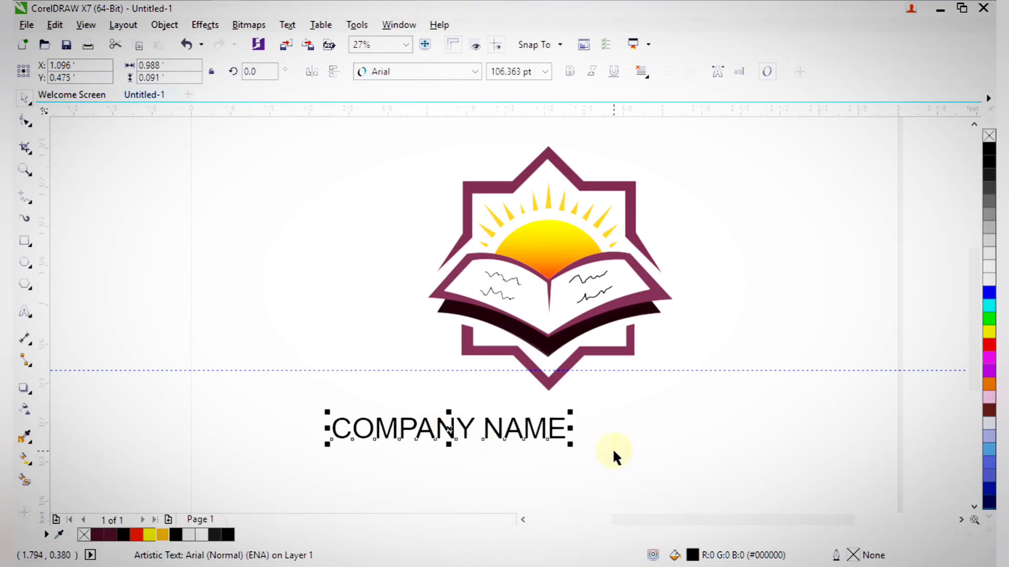
Enlarge the "COMPANY NAME" text to about 199 pt, make it bold and center it beneath the logo
drag(573, 447, 776, 509)
click(570, 70)
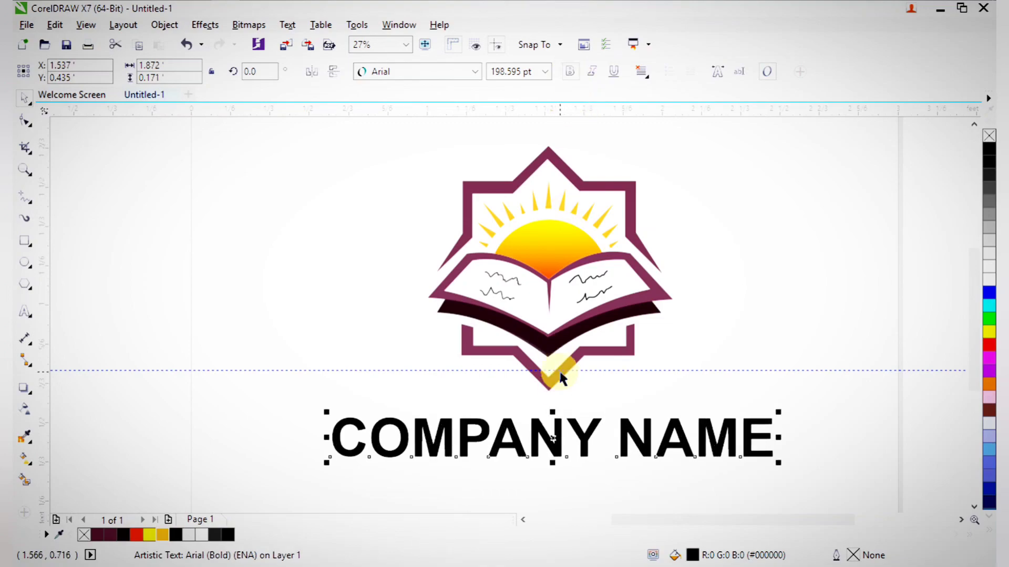
drag(551, 442, 545, 433)
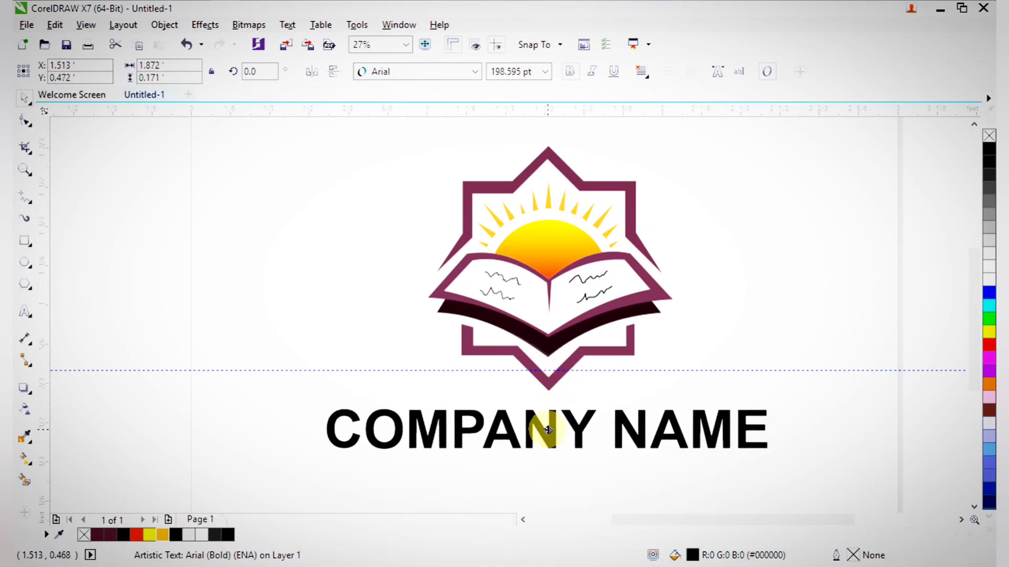
click(817, 455)
scroll(501, 285, down, 2)
key(z)
drag(412, 207, 640, 375)
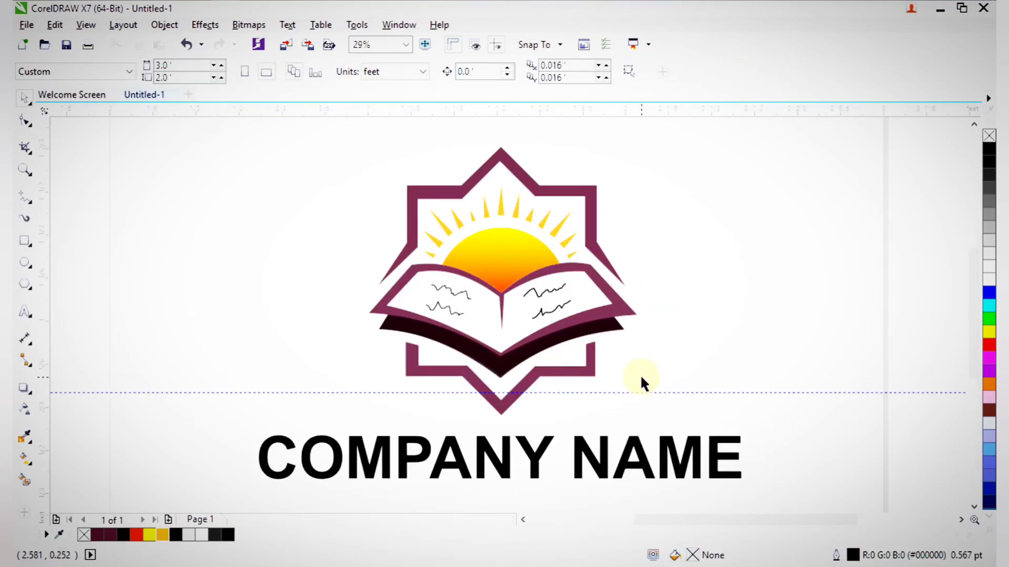